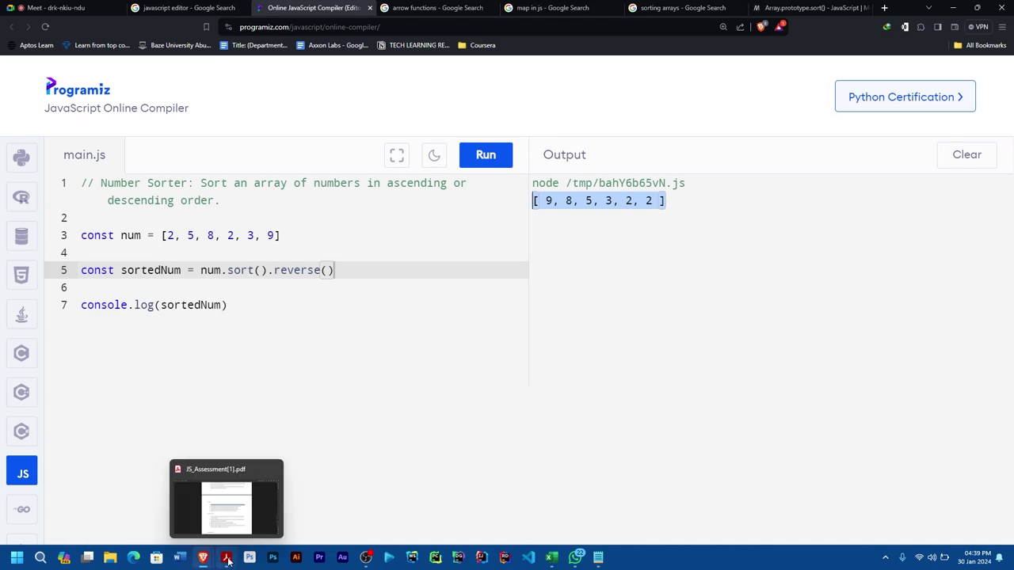
Copy the full Word Finder exercise line from the assessment PDF's Arrays list.
left_click(229, 560)
scroll(373, 282, "down", 1)
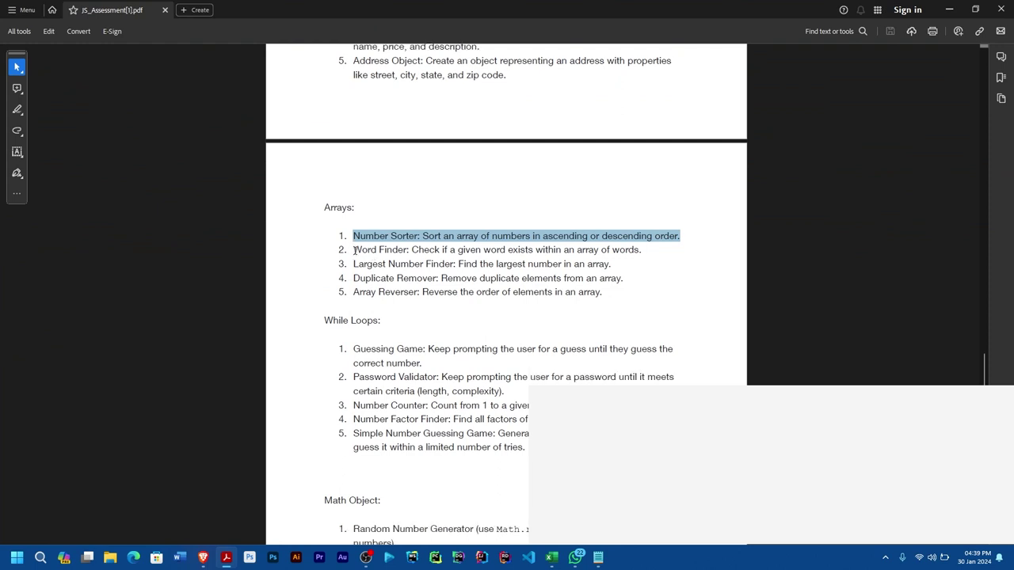
left_click_drag(354, 250, 412, 250)
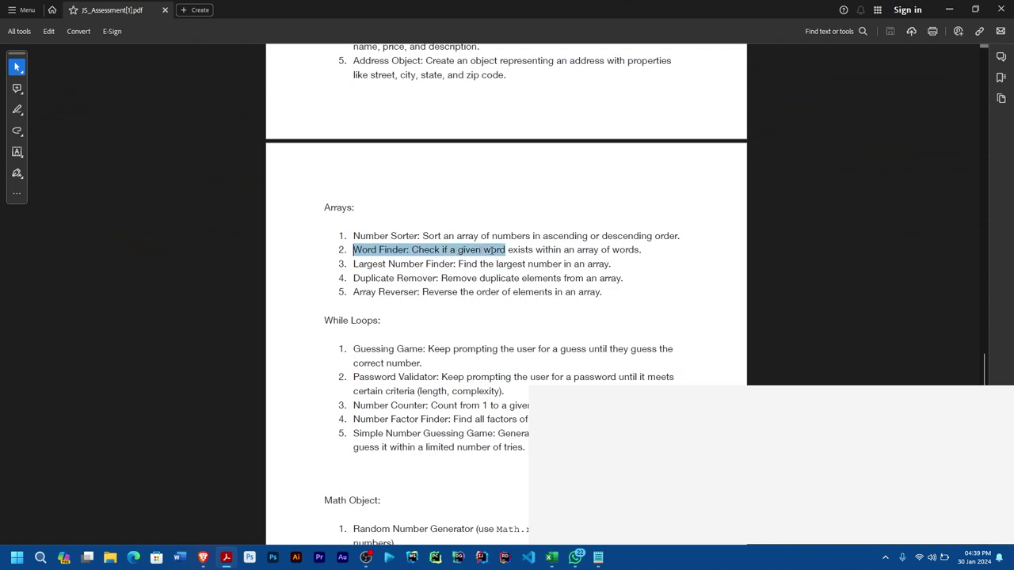
left_click_drag(413, 250, 548, 254)
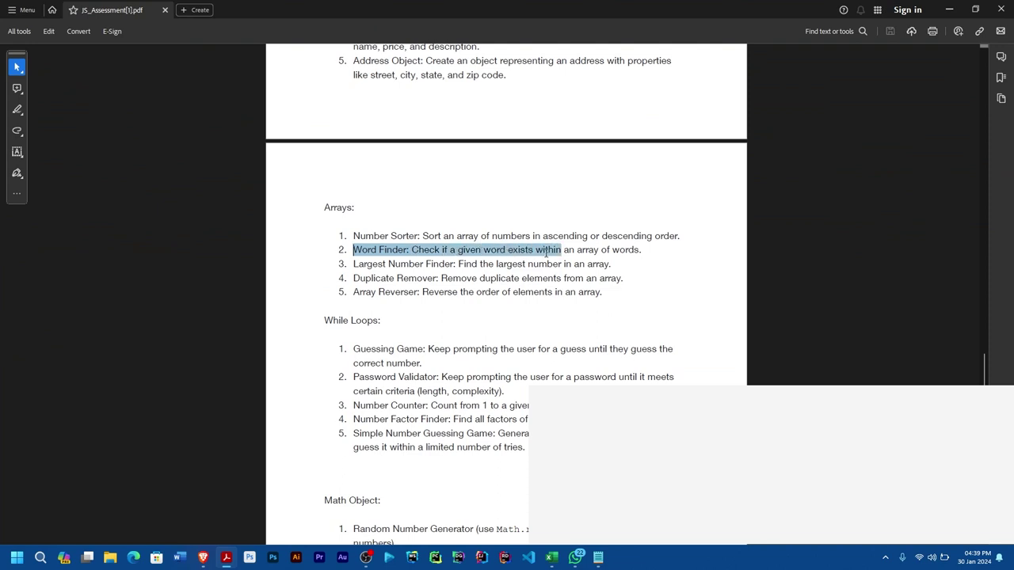
left_click_drag(648, 249, 362, 250)
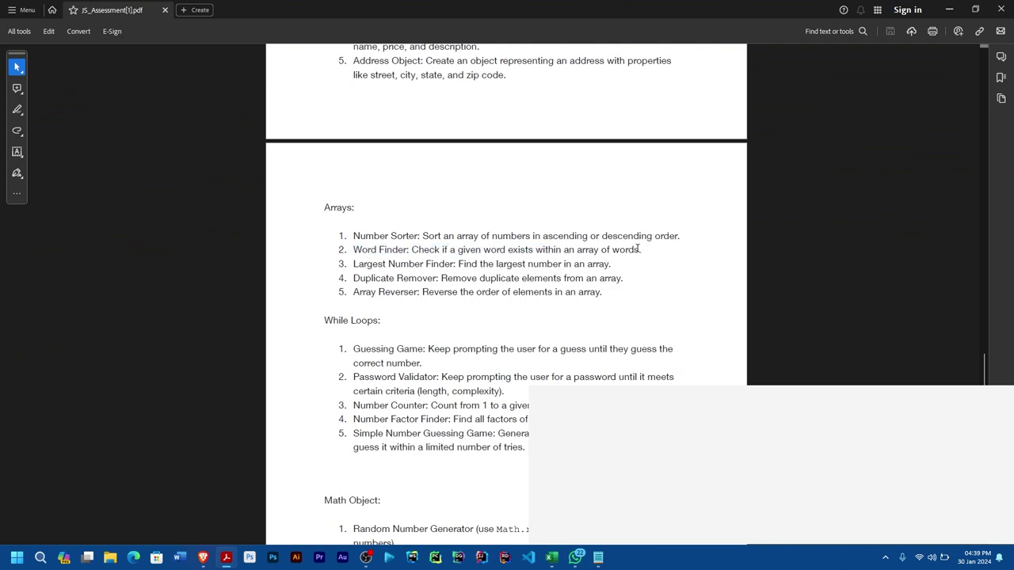
right_click(362, 251)
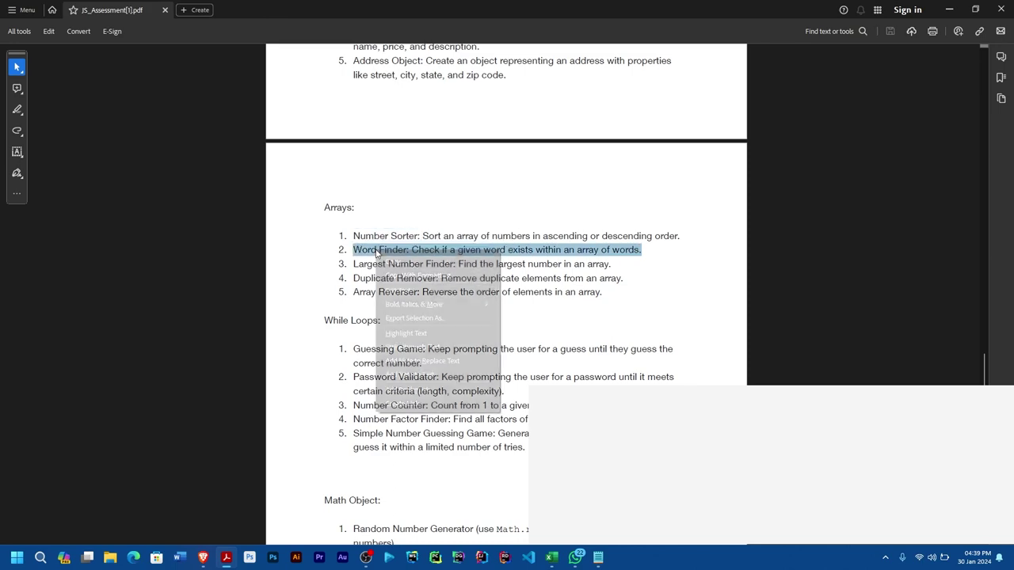
left_click(418, 255)
Clear the numbers out of the num array on line 3.
left_click(949, 9)
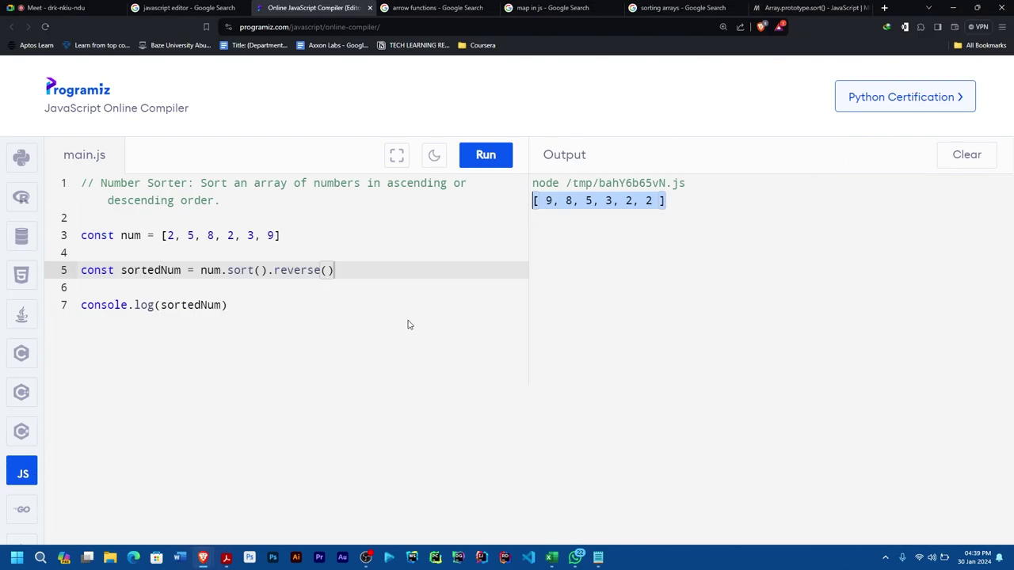
left_click(240, 301)
left_click_drag(246, 305, 4, 274)
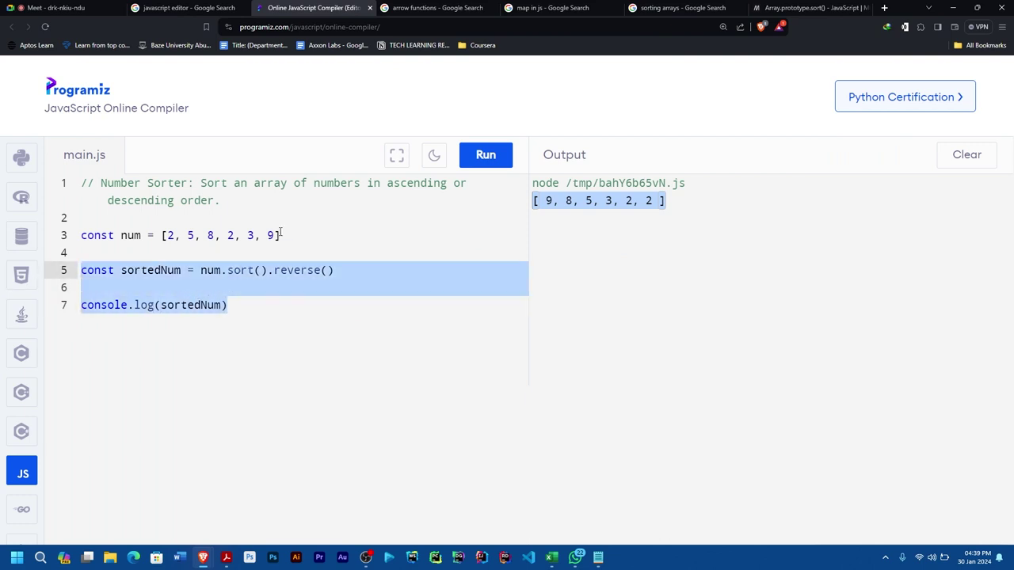
left_click_drag(275, 235, 168, 236)
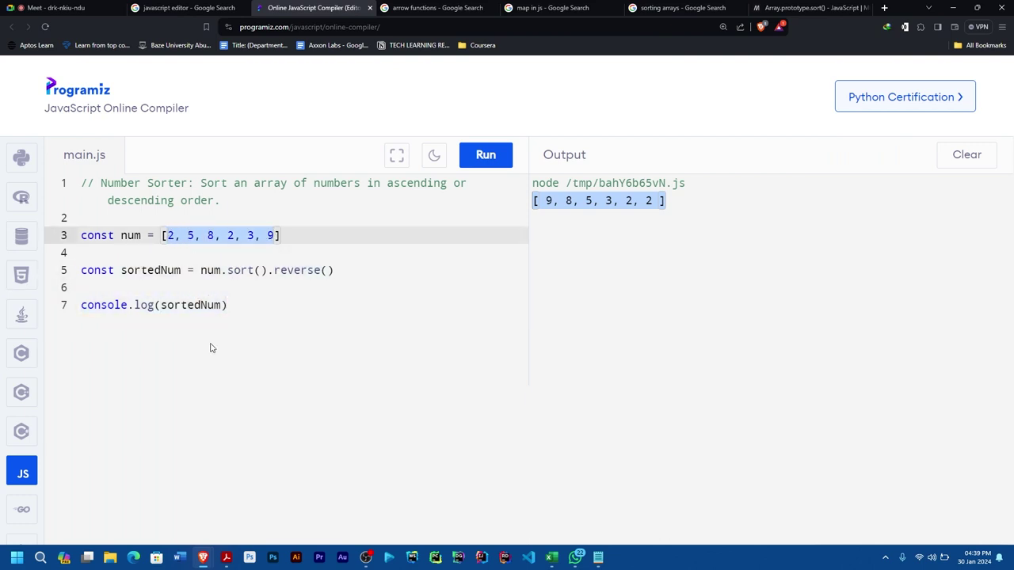
type("'")
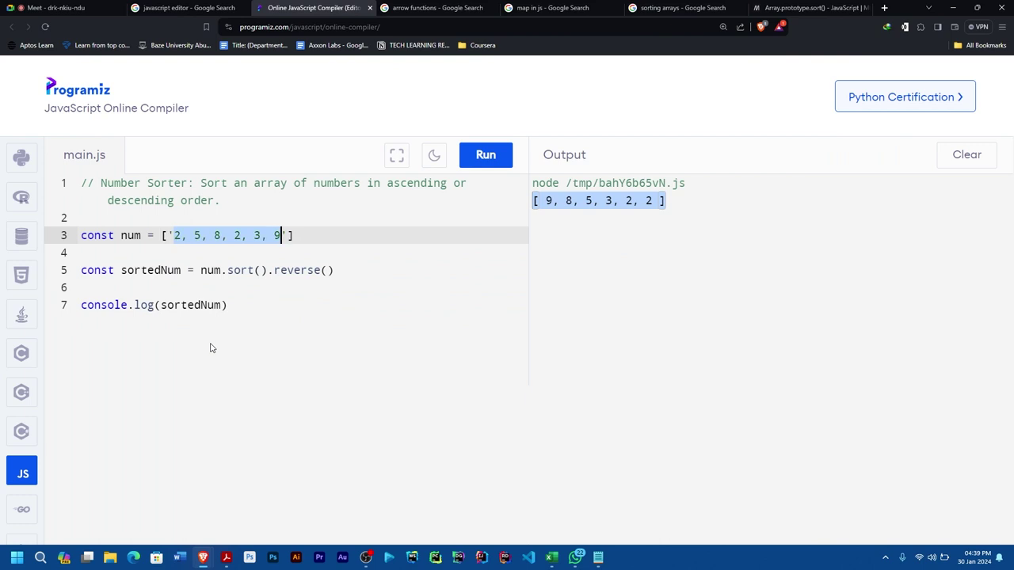
key("BackSpace")
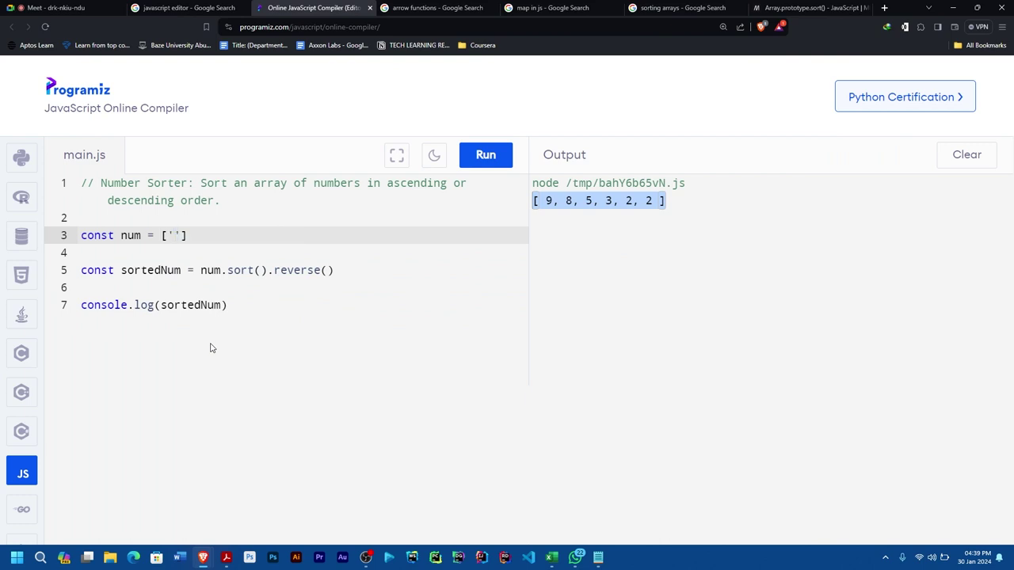
type("Kad")
Enter the quoted names 'Kad', 'Abuja' and 'KAno' in the array, fixing typos.
key("Right")
type(", '")
type("Abuja")
key("Right")
type(", KAno")
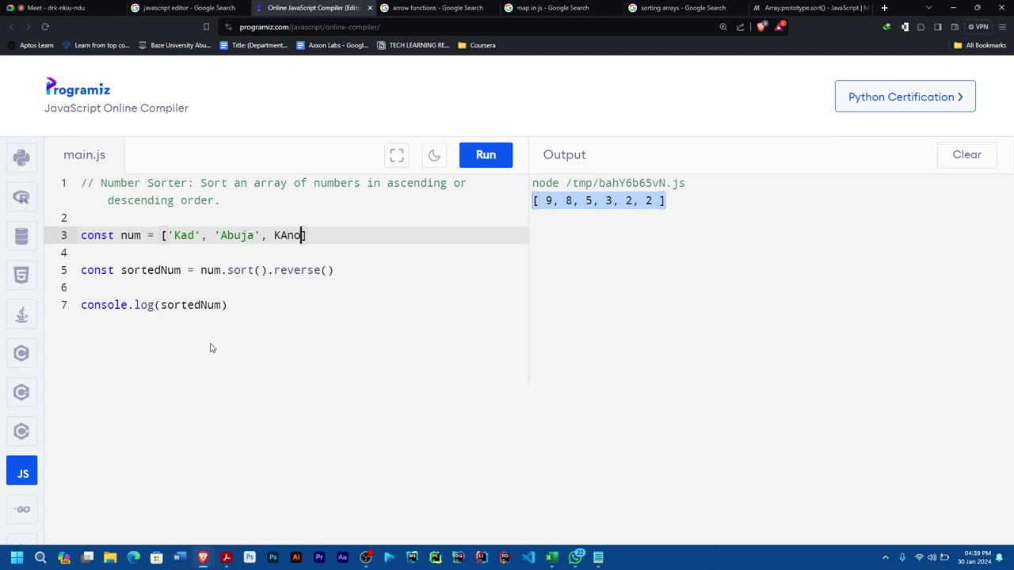
key("BackSpace")
key("BackSpace")
key("BackSpace")
key("BackSpace")
type("'KA")
type("mo")
key("BackSpace")
key("BackSpace")
type("no")
key("Right")
type(", 'JOS', '")
type("lagos'")
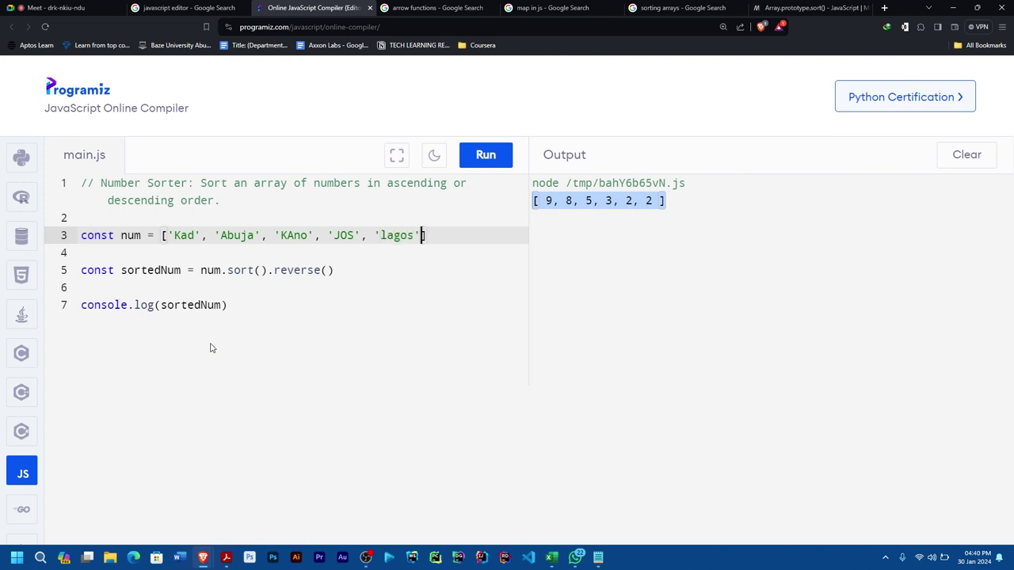
type(", ")
type("'")
type("amen")
Finish the list with 'JOS', 'lagos' and a correctly capitalized 'Anambra'.
key("BackSpace")
key("BackSpace")
key("BackSpace")
type("nambra")
key("Left")
key("Left")
key("Left")
key("Left")
key("Left")
key("Left")
key("BackSpace")
type("A")
key("Right")
key("Right")
key("Right")
key("Right")
key("Down")
key("Down")
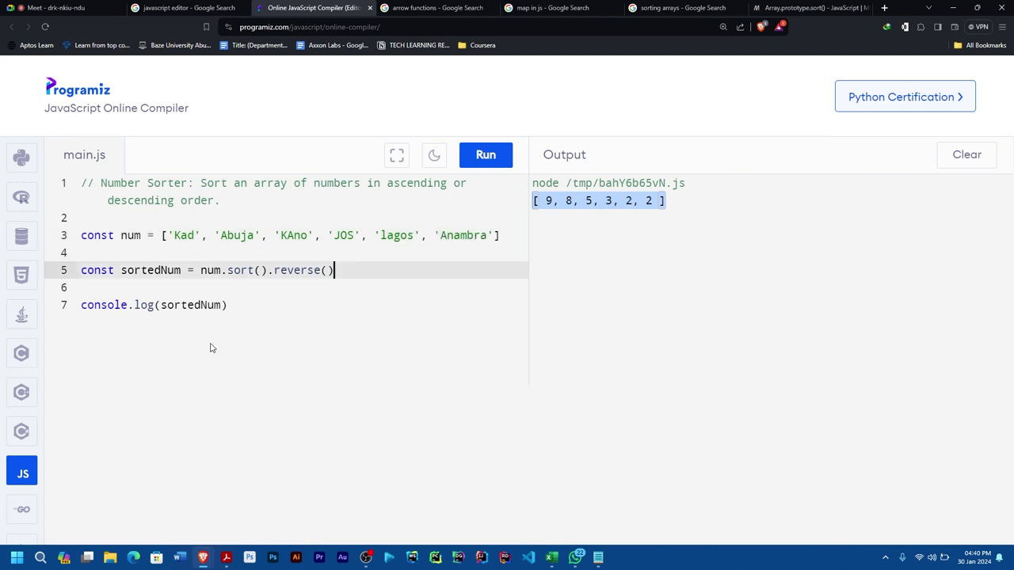
key("Down")
key("Down")
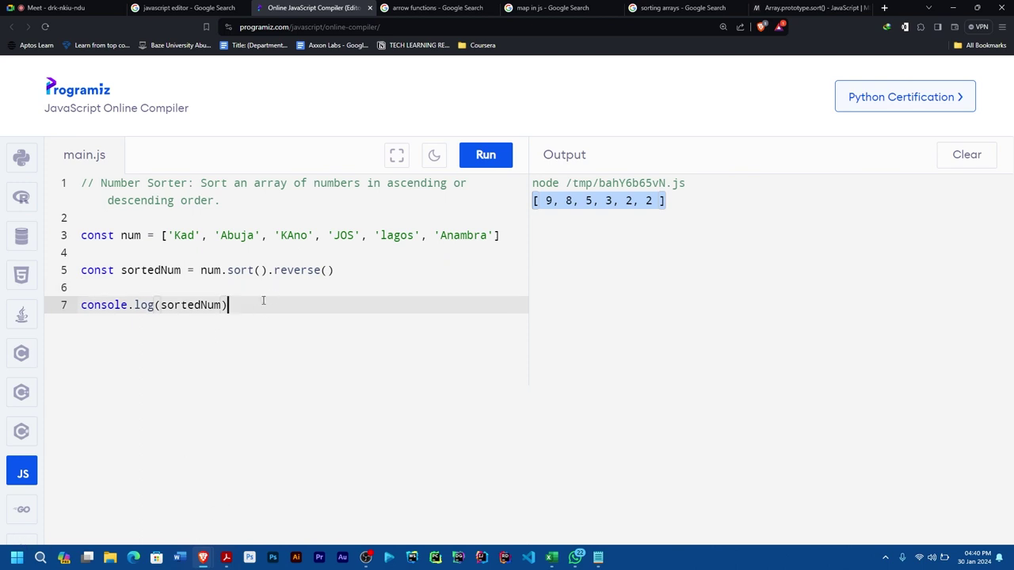
Delete the sort, reverse and logging code on lines 5–7.
left_click_drag(249, 305, 1, 287)
key("BackSpace")
key("BackSpace")
key("BackSpace")
key("BackSpace")
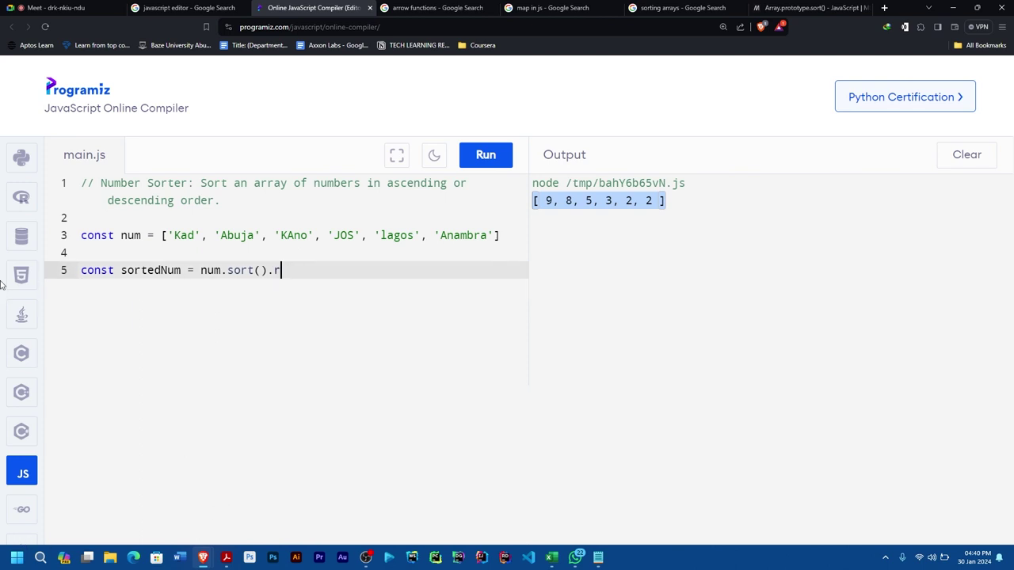
key("BackSpace")
key("BackSpace")
key("BackSpace")
key("BackSpace")
key("BackSpace")
key("BackSpace")
key("BackSpace")
key("BackSpace")
key("BackSpace")
key("BackSpace")
key("BackSpace")
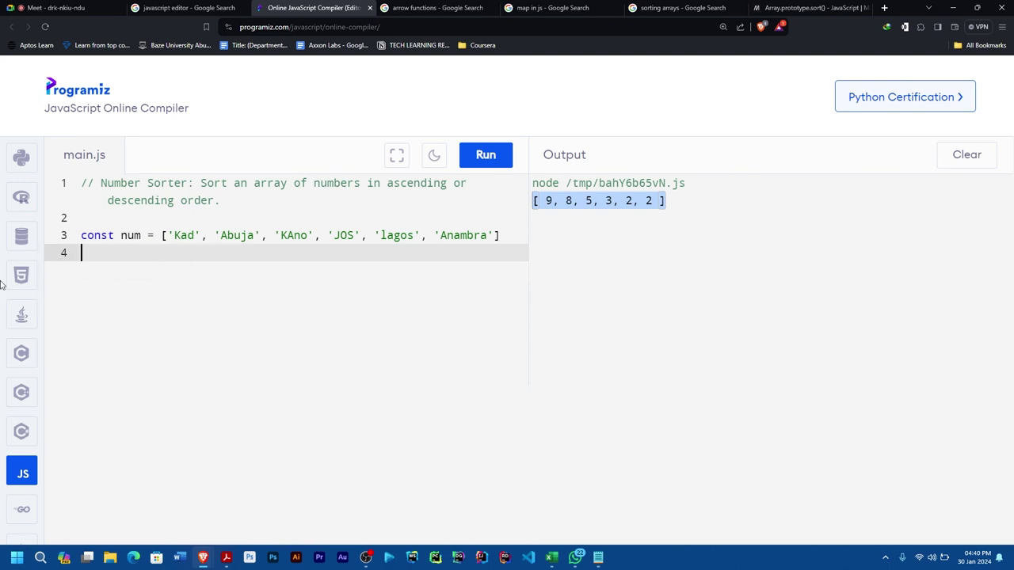
key("BackSpace")
Rename the array to ngStates, add two blank lines, and extend 'Kad' to 'Kaduna'.
key("Left")
key("Left")
key("Left")
key("Left")
key("Left")
key("Left")
key("Left")
key("Left")
key("Left")
key("Left")
key("Left")
key("Left")
key("Left")
key("Left")
key("Left")
key("BackSpace")
key("BackSpace")
key("BackSpace")
type("N")
key("BackSpace")
type("ngStates")
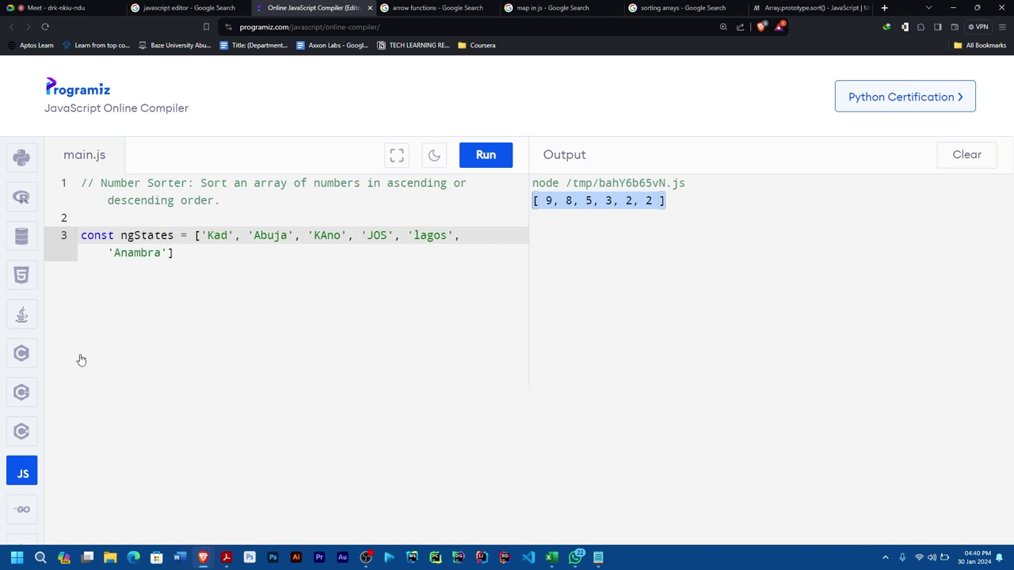
left_click(360, 294)
key("Return")
key("Return")
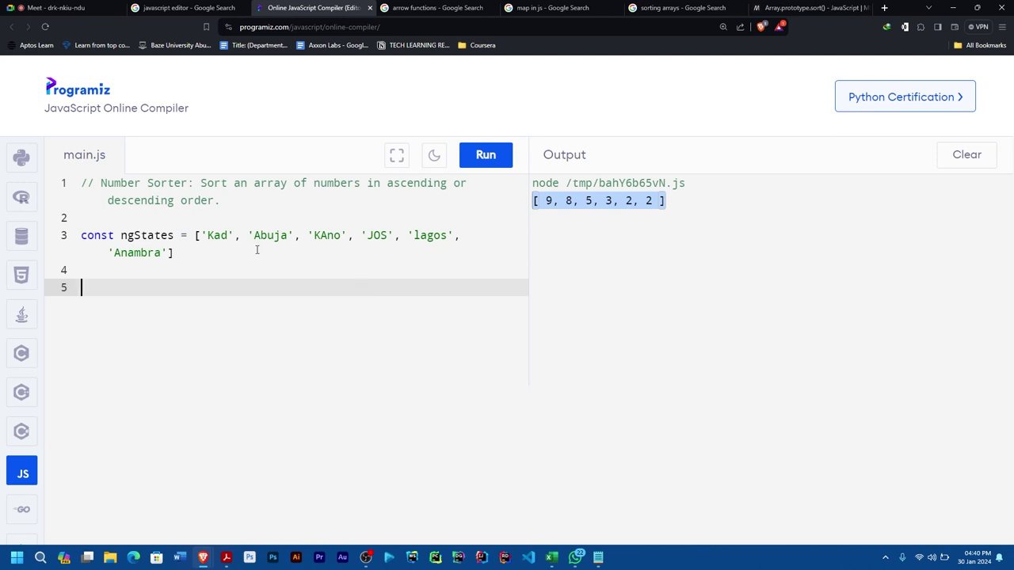
left_click(221, 235)
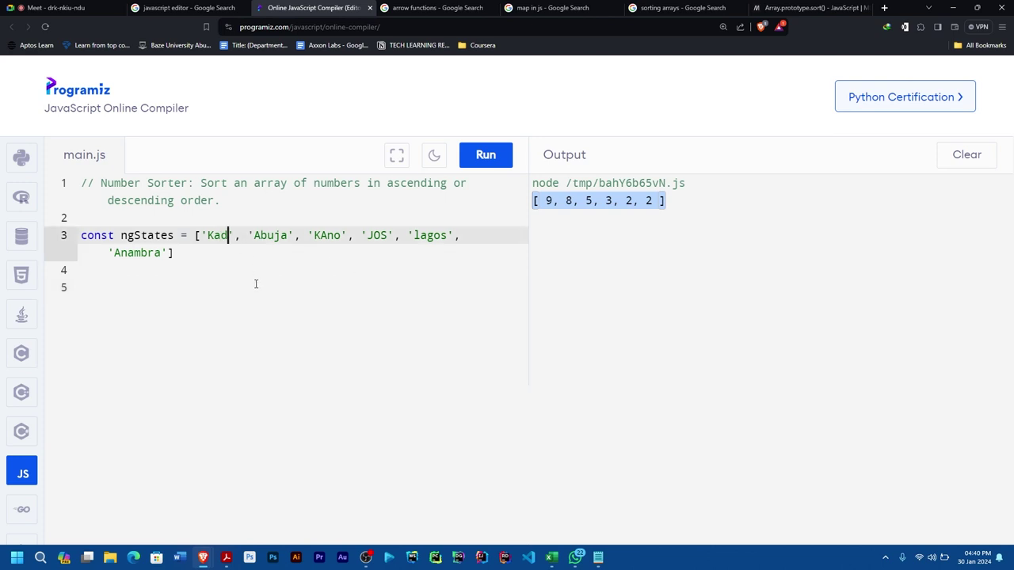
type("una")
left_click(79, 284)
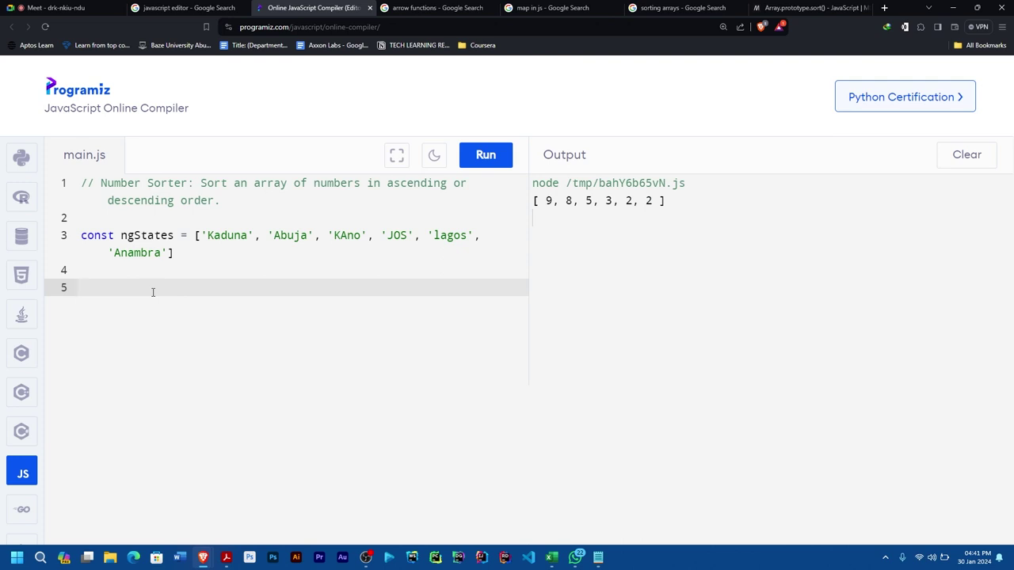
type("A")
type("a")
Write an ASCII-code note as a // comment on line 5, fixing typos.
key("Home")
type("//")
key("Right")
key("Right")
type("Aa")
key("BackSpace")
type("= ")
type("ASCII")
type(" of 65")
type(", a g")
key("BackSpace")
type("97")
Delete the note text after the // marker, leaving an empty comment.
left_click_drag(273, 287, 28, 289)
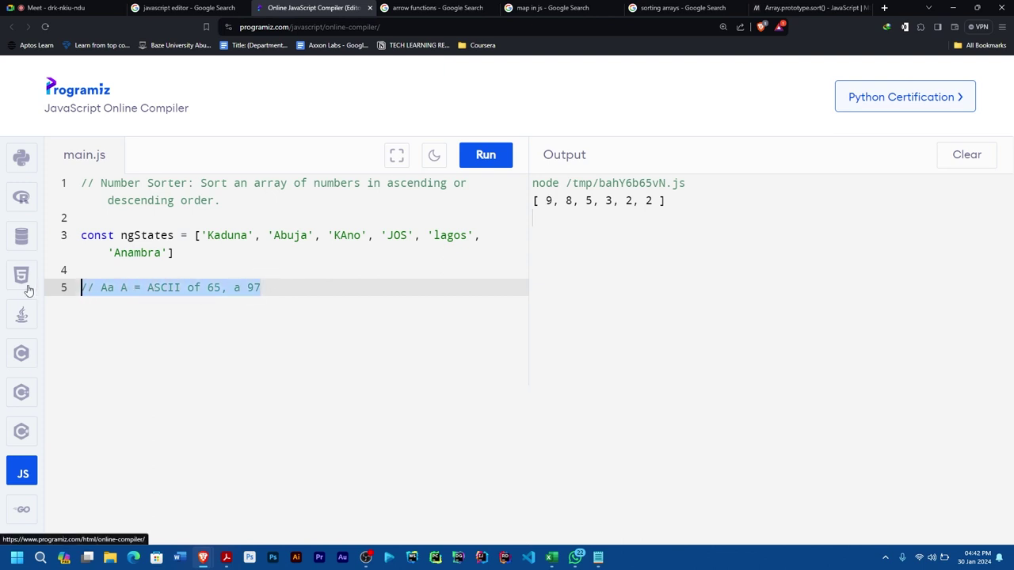
left_click_drag(288, 288, 89, 289)
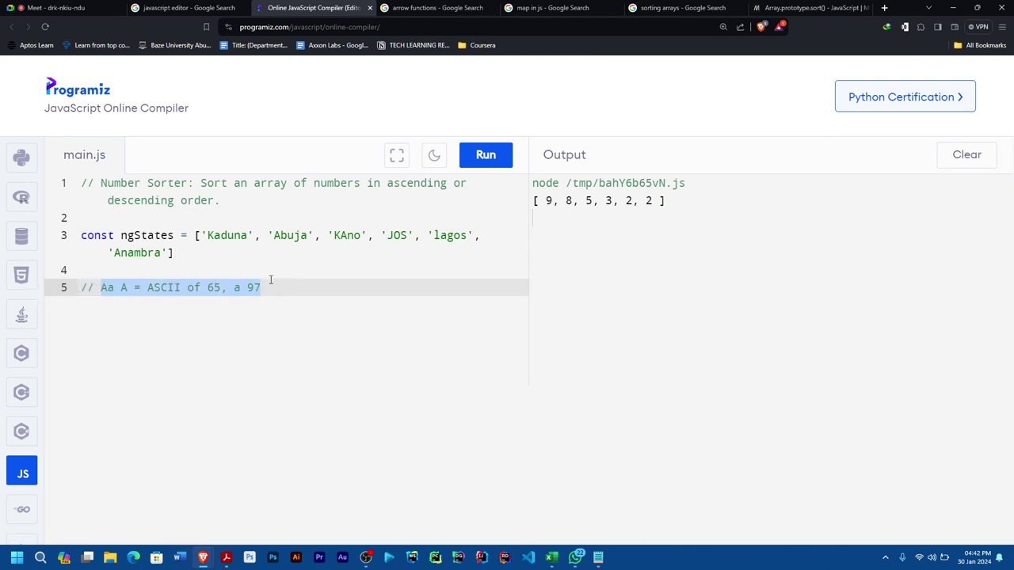
left_click(285, 290)
left_click_drag(286, 290, 101, 289)
key("BackSpace")
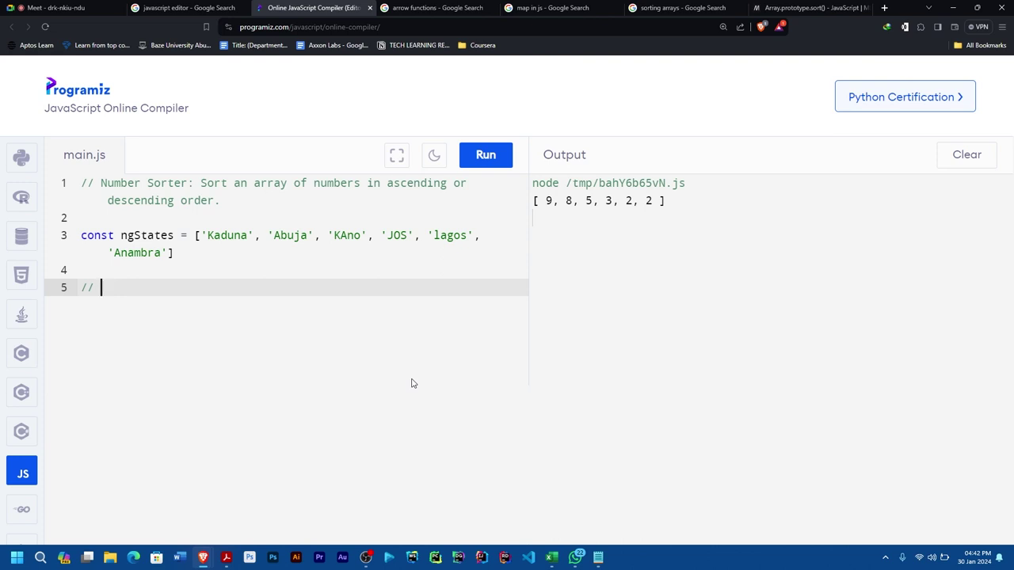
type("auja")
Write the line 5 comment examples 'abuja -> Abuja' and 'AbUjA -> abuja', fixing typos.
key("BackSpace")
key("BackSpace")
key("BackSpace")
type("buja -> ")
type("Ab")
left_click_drag(208, 287, 101, 288)
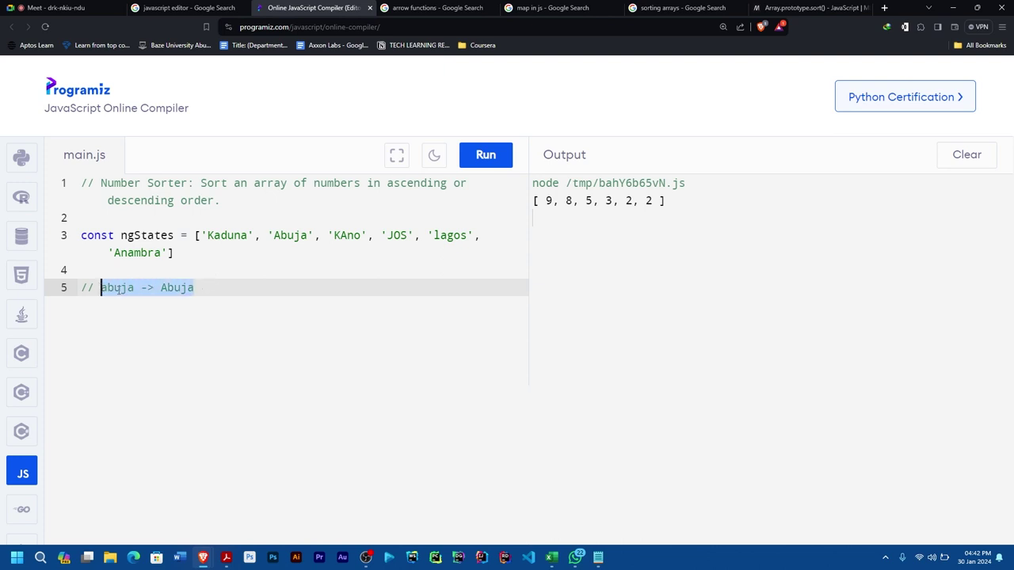
left_click(215, 290)
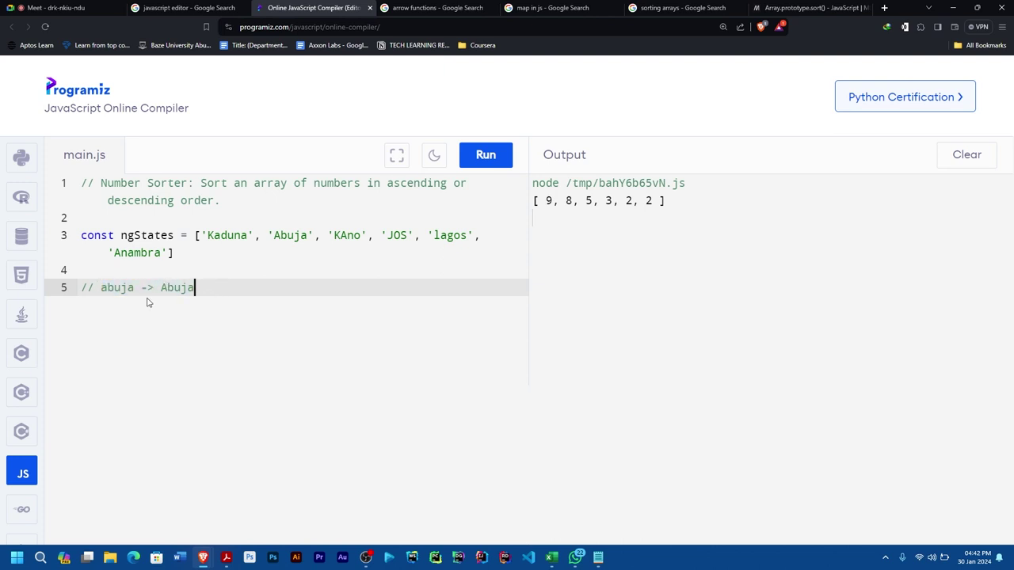
left_click_drag(107, 287, 96, 288)
left_click(161, 288)
left_click(220, 290)
type(", AbUjA -")
type("  > abuja")
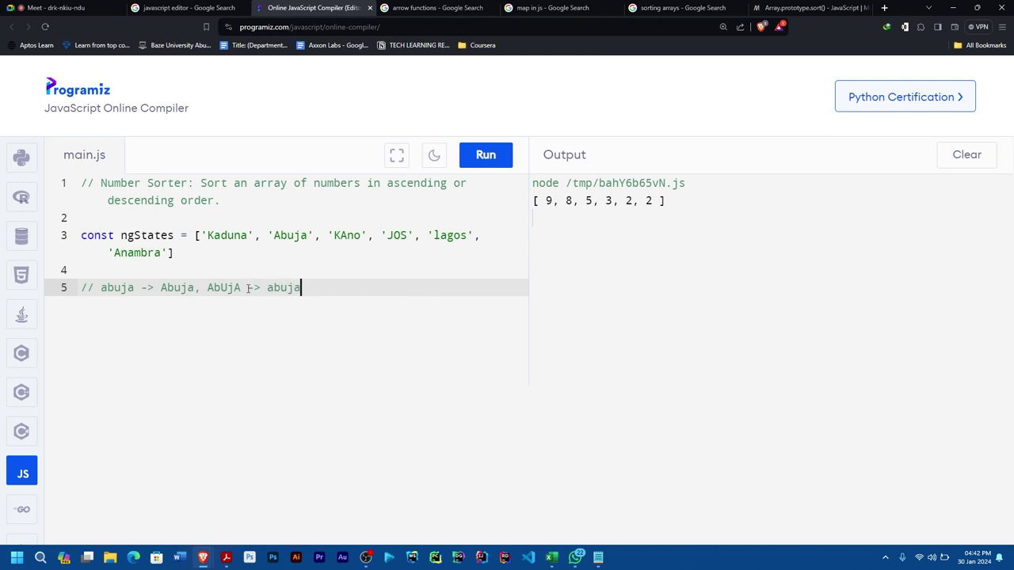
type(", Abuja, ABUJA")
Compare the listed case variants with the ngStates declaration and its name Kaduna.
left_click_drag(396, 288, 69, 287)
left_click(185, 252)
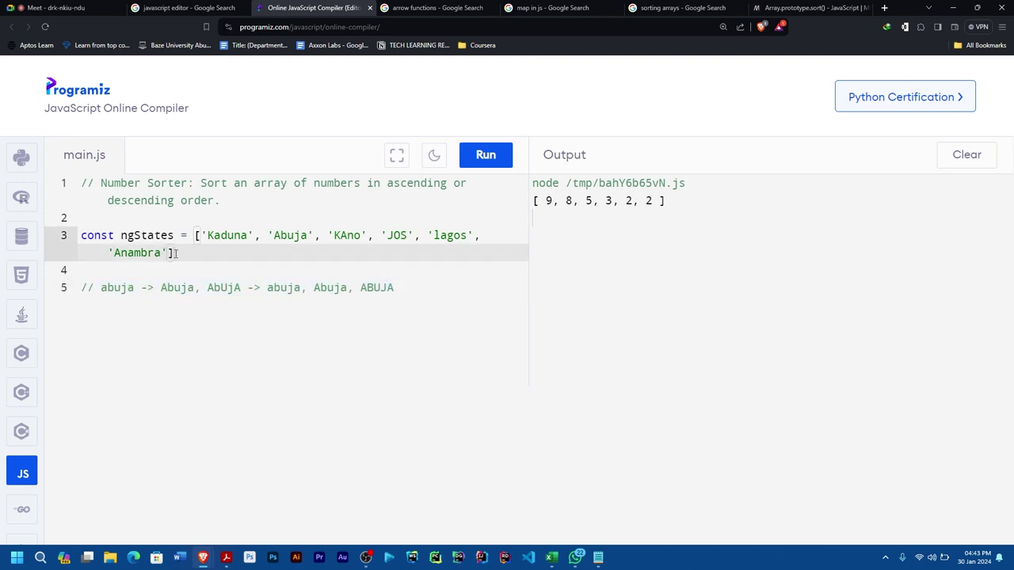
left_click_drag(177, 253, 83, 235)
left_click(179, 252)
left_click_drag(183, 253, 81, 235)
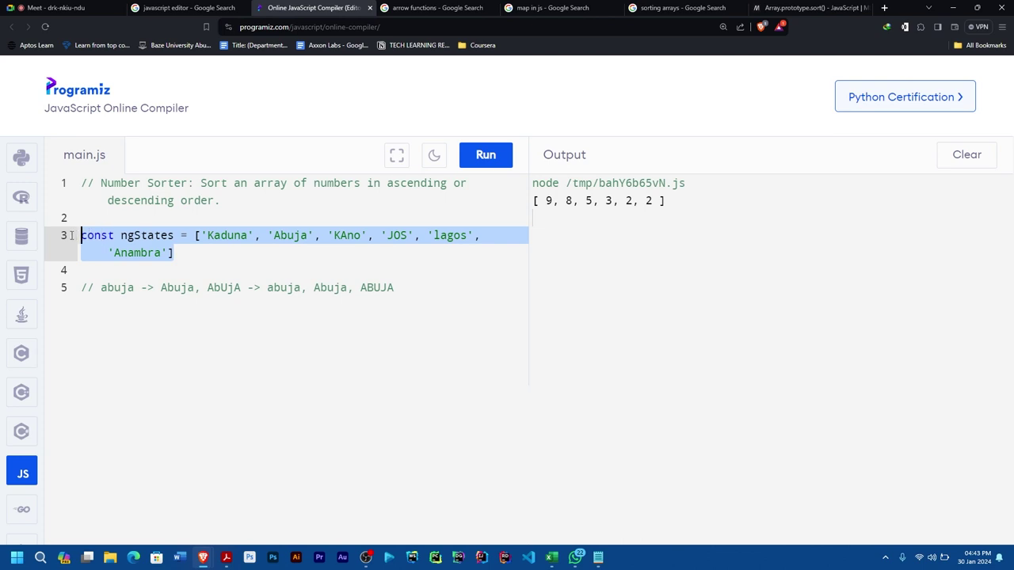
left_click_drag(247, 235, 207, 235)
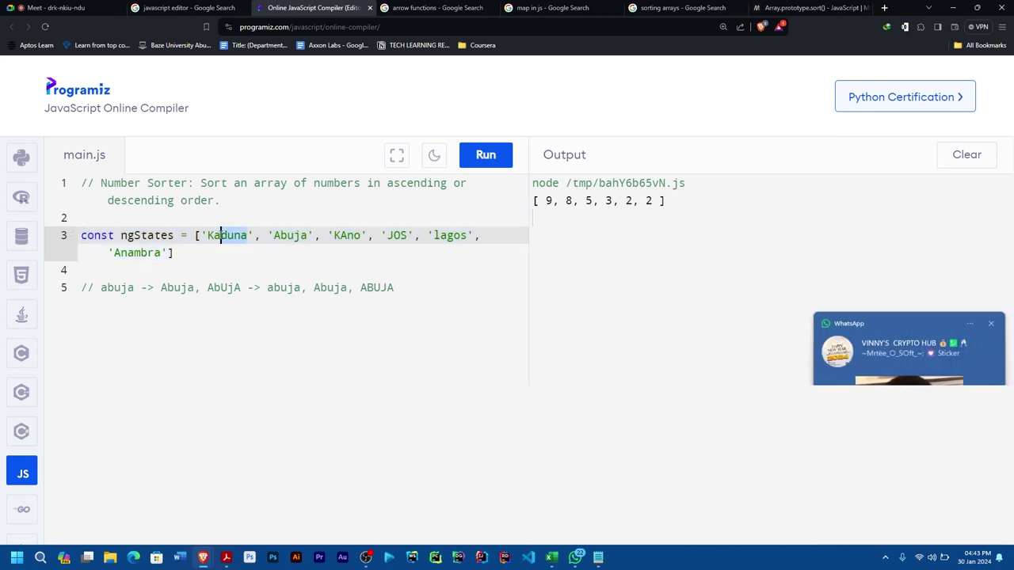
left_click(260, 235)
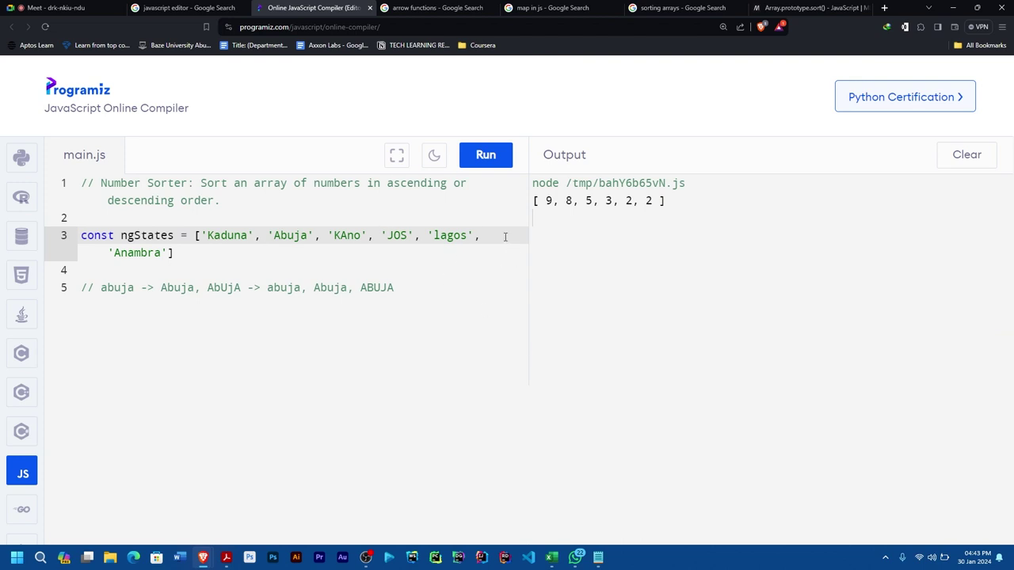
left_click(191, 256)
left_click(396, 287)
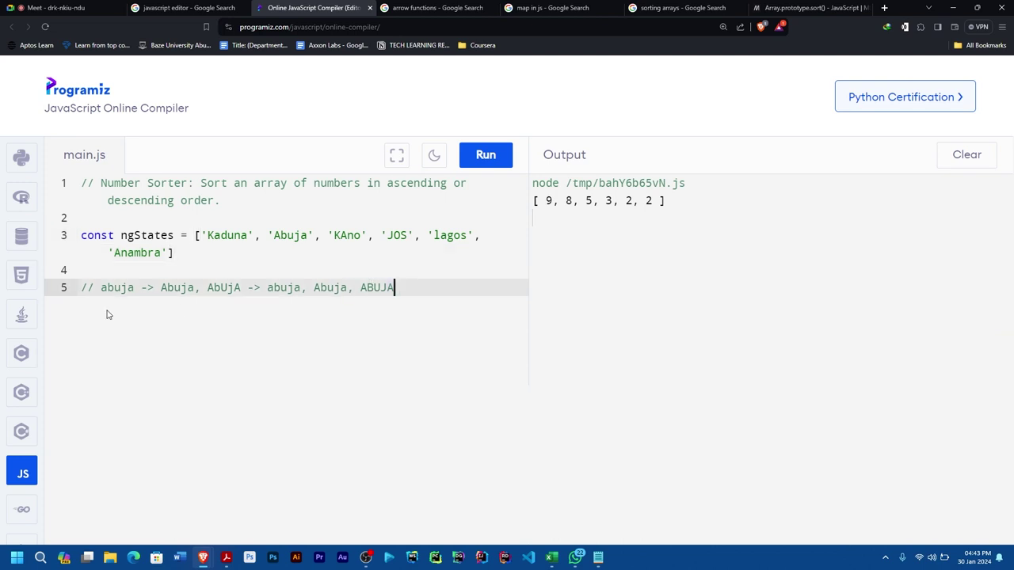
Delete the line 5 case-variants comment and move the caret after the ngStates declaration.
key("shift+Home")
key("BackSpace")
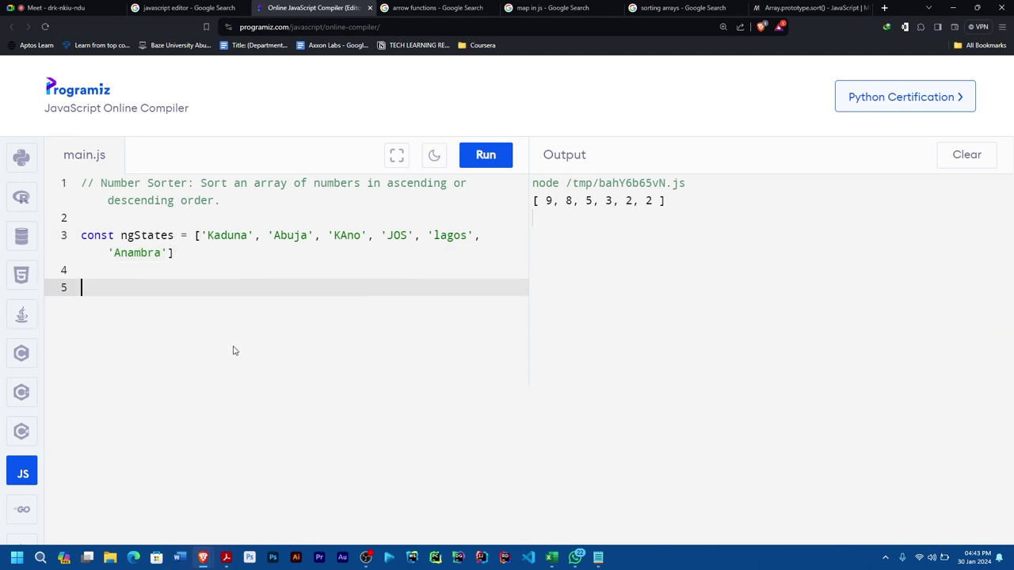
left_click(208, 234)
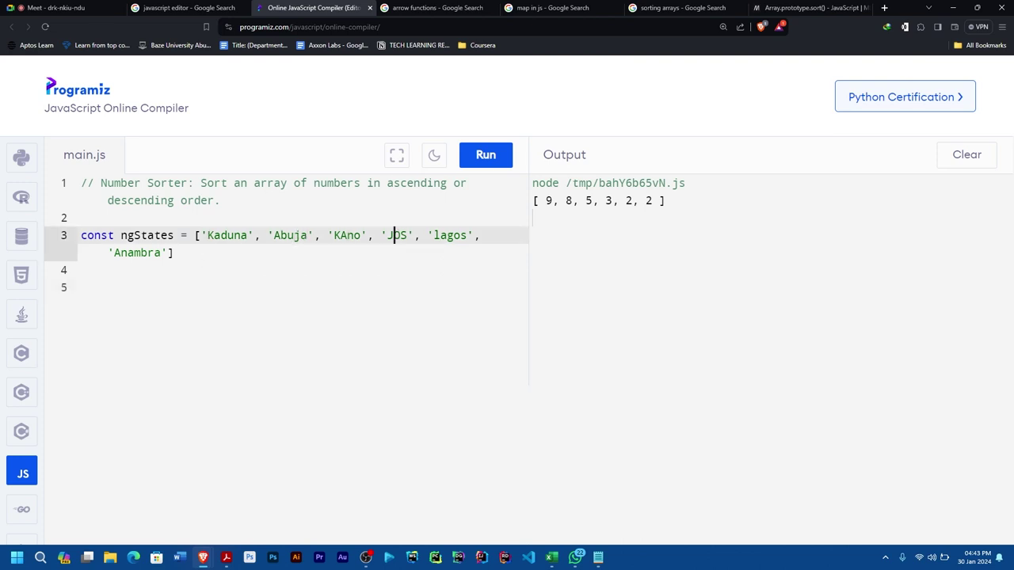
left_click(146, 257)
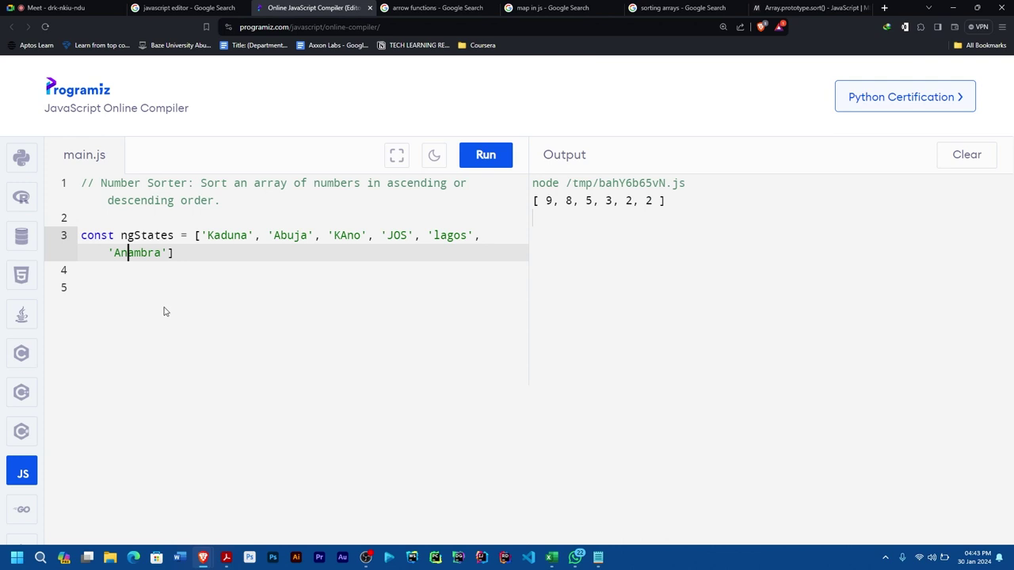
left_click(196, 257)
Add line 5: const newRecord = ngStates.map((name) => name.toUpper()).
key("Return")
key("Return")
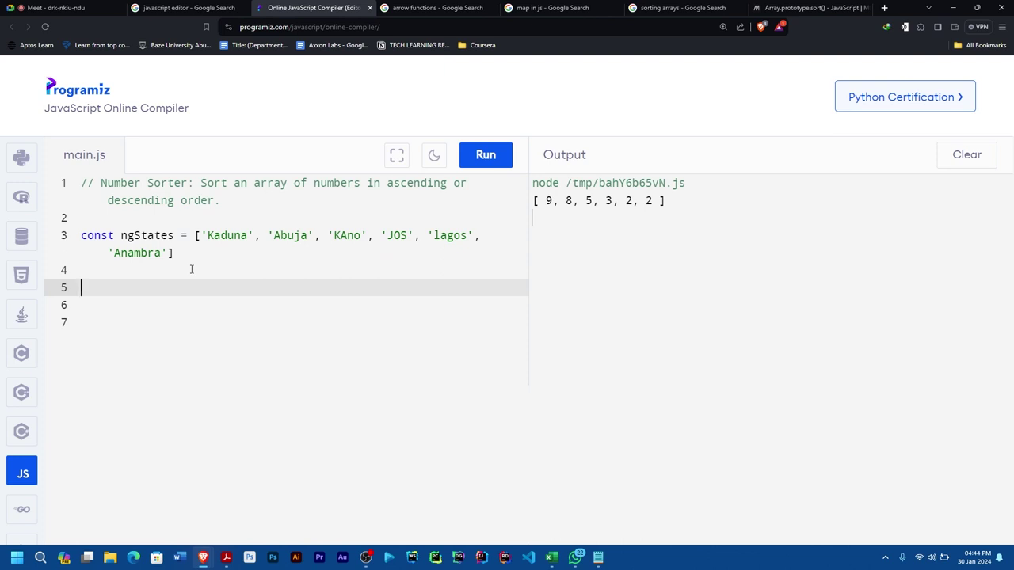
type("const newRec")
type("ord =")
type("ngStates")
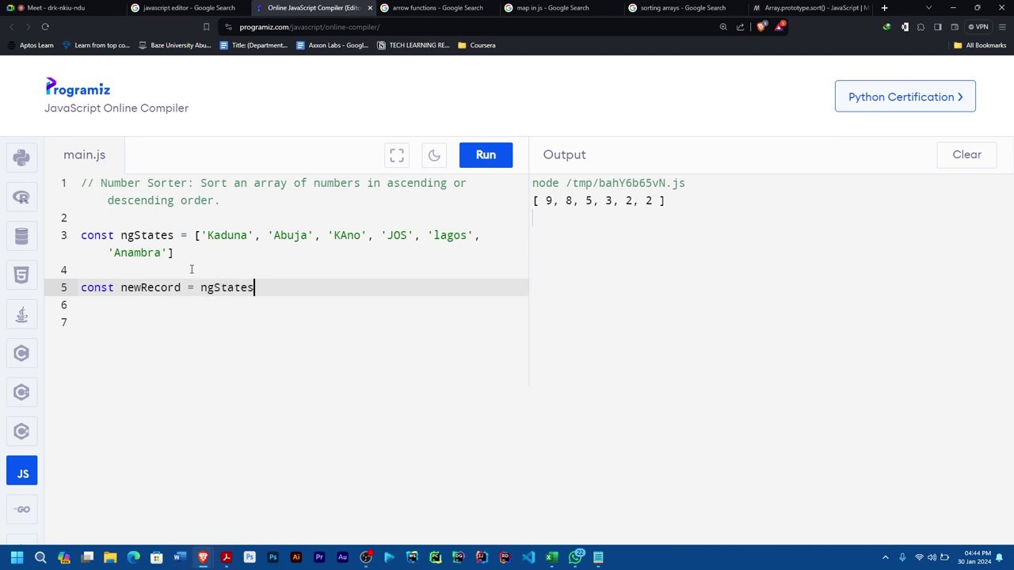
type(".")
type("map((")
type("name")
type(") => name.toUpper()")
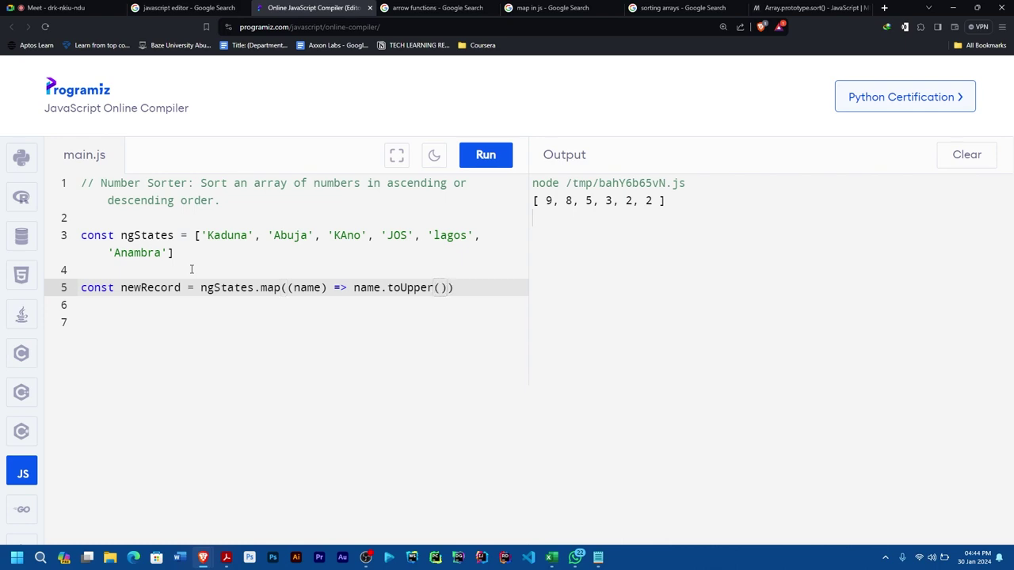
Consult the MDN sort documentation page, then return to the compiler code.
left_click(808, 8)
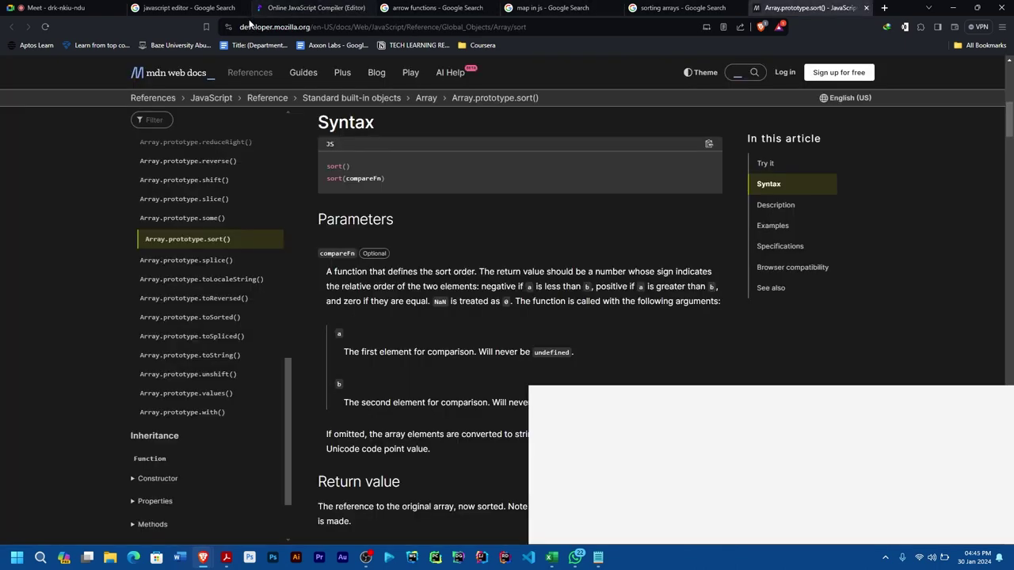
left_click(374, 14)
left_click(812, 7)
left_click(477, 28)
type("up")
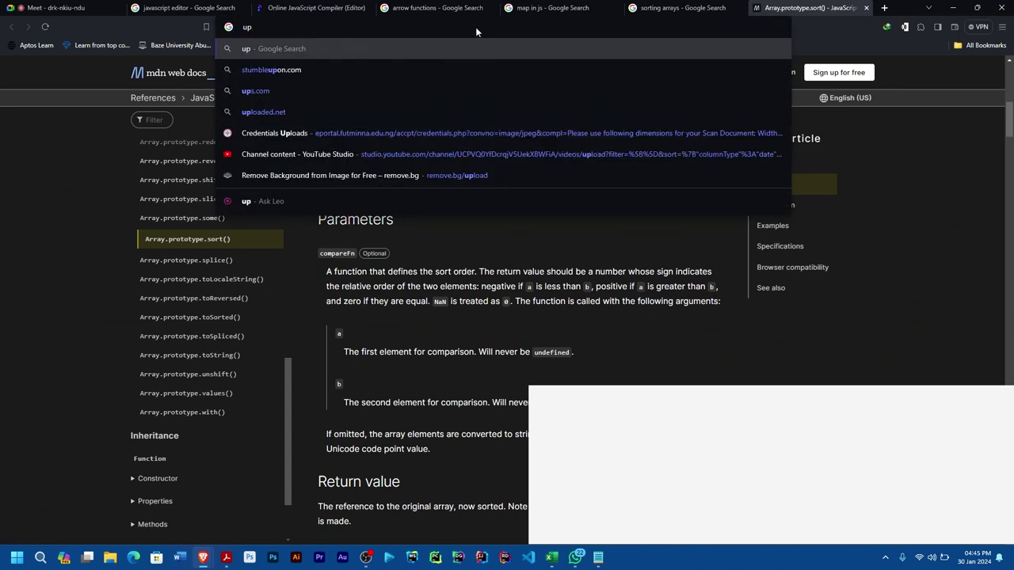
left_click(297, 7)
type(") => name.toUpper())")
Add console.log(newRecord), change toUpper to toLower, and run the code.
key("Return")
key("Return")
type("co")
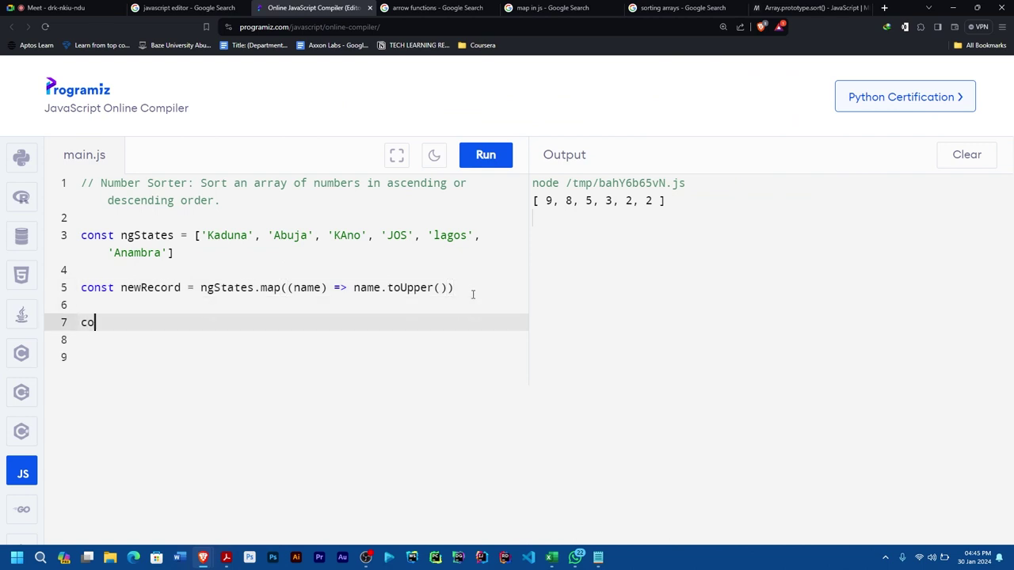
type("nsole.log(newRecord")
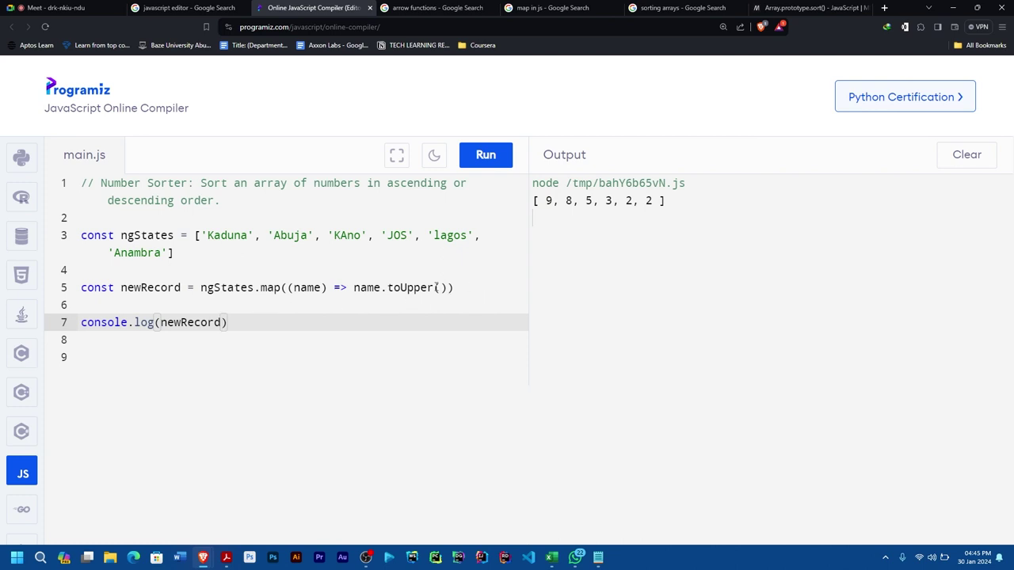
left_click(435, 287)
key("BackSpace")
key("BackSpace")
key("BackSpace")
key("BackSpace")
key("BackSpace")
type("Lower")
left_click(278, 323)
left_click(499, 155)
scroll(645, 305, "down", 1)
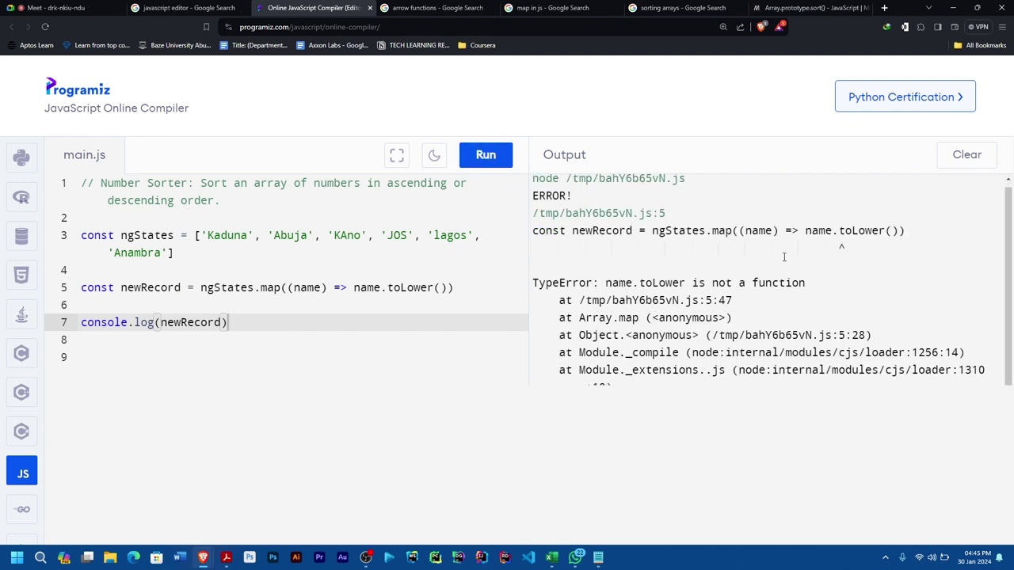
Change toLower() to lower() and rerun, which throws a 'not a function' TypeError.
left_click(400, 287)
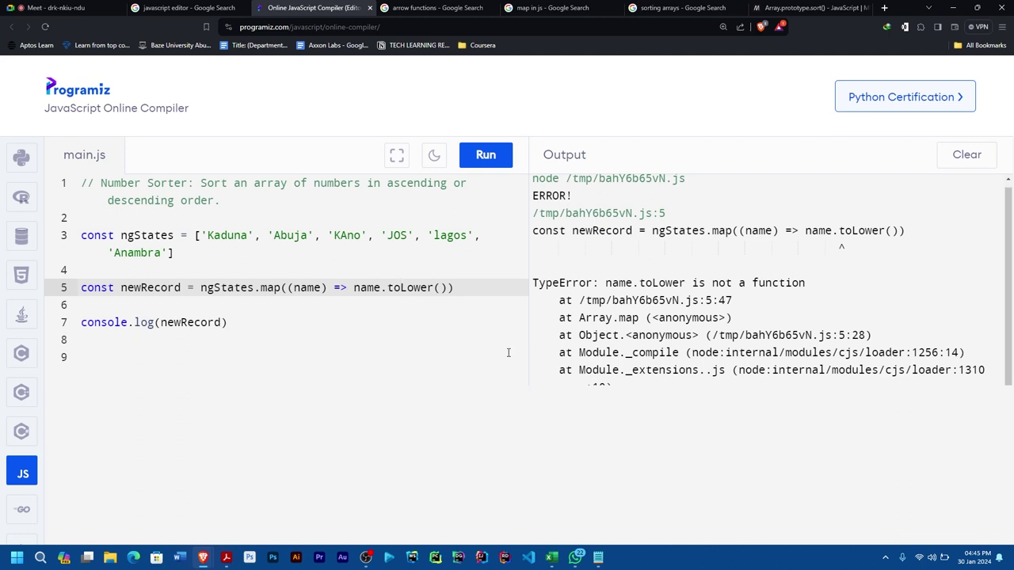
key("BackSpace")
key("BackSpace")
key("BackSpace")
type("l")
left_click(488, 159)
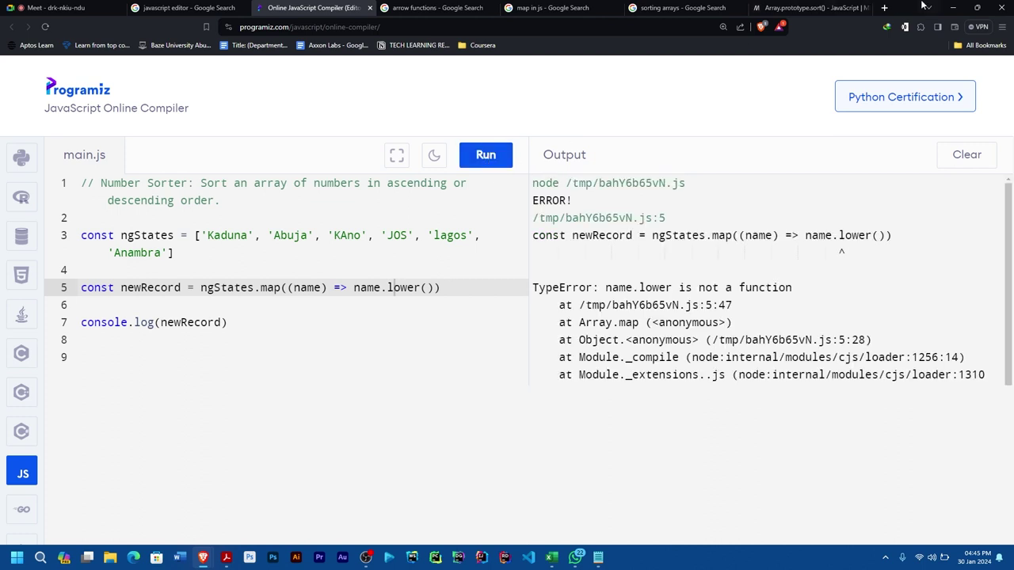
left_click(884, 7)
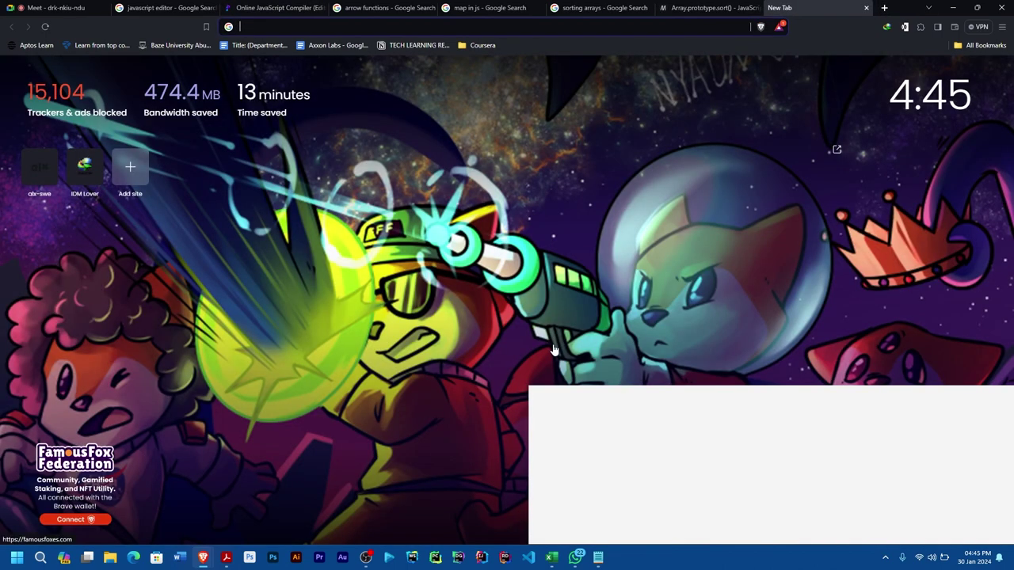
type("javascri")
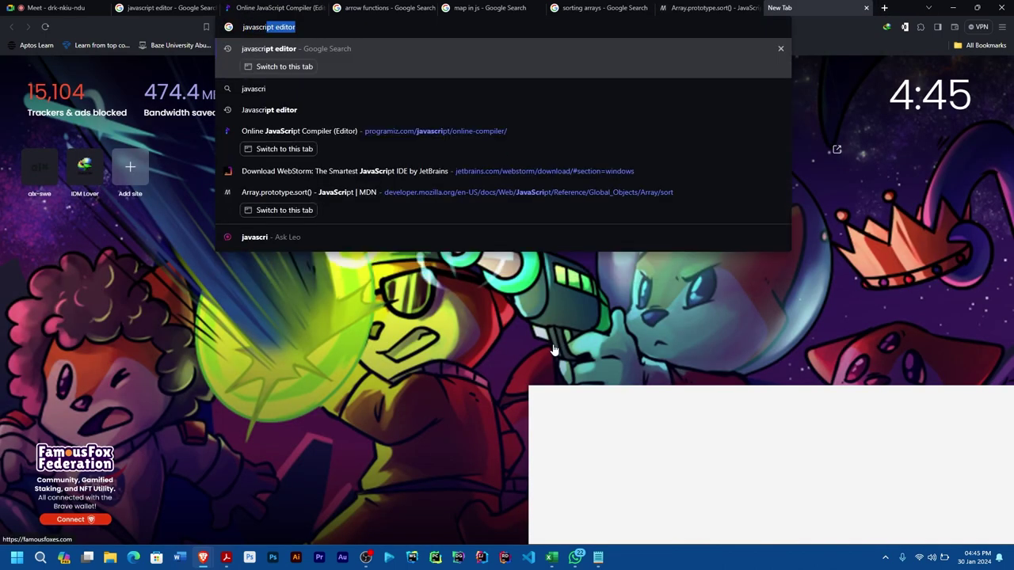
type("pt")
Use toLowerCase() in the mapping, run it to print six lowercase states, and select console.log.
left_click(284, 149)
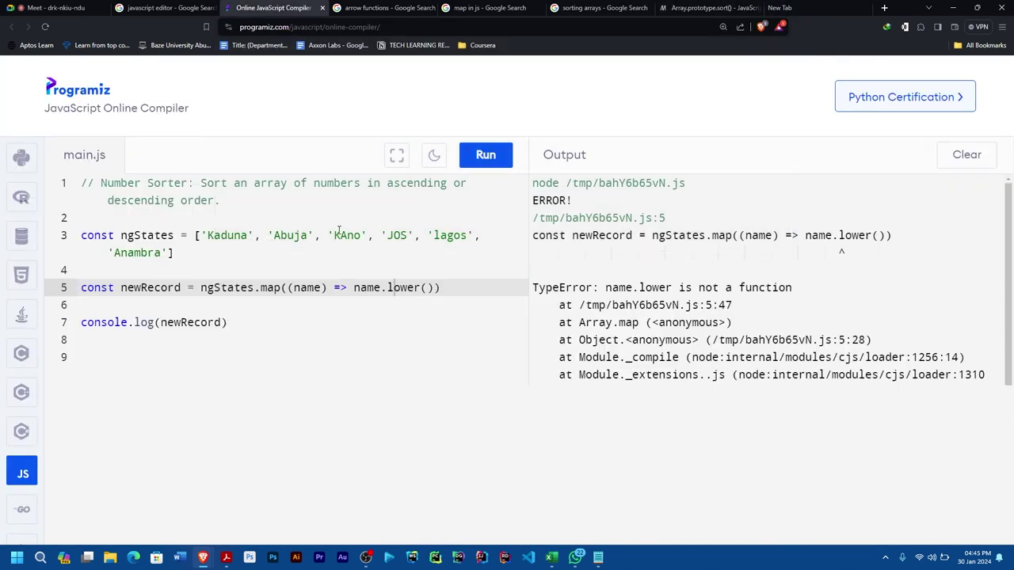
key("BackSpace")
type("toL")
key("Right")
key("Right")
key("Right")
key("Right")
type("Case")
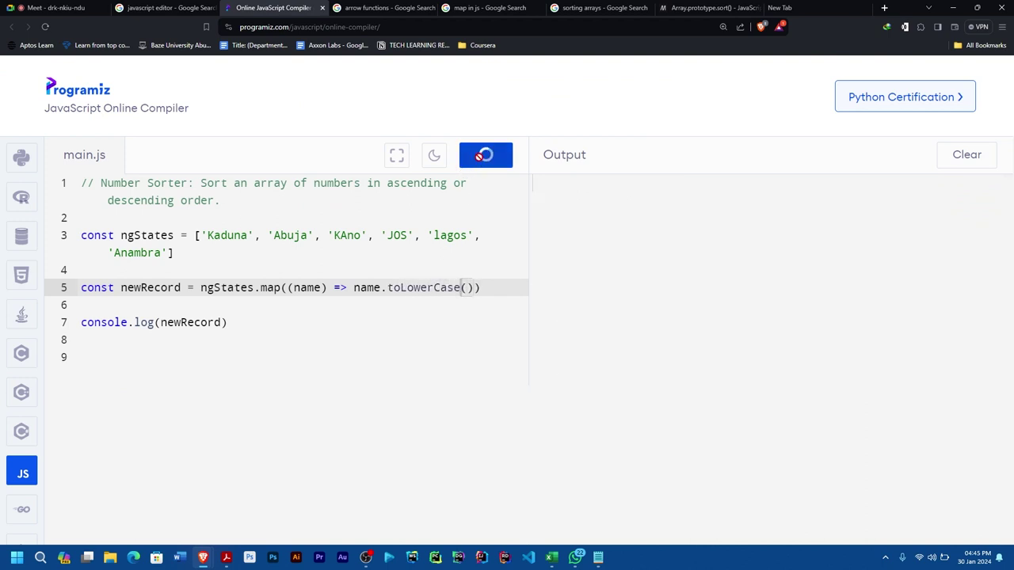
left_click_drag(910, 202, 526, 199)
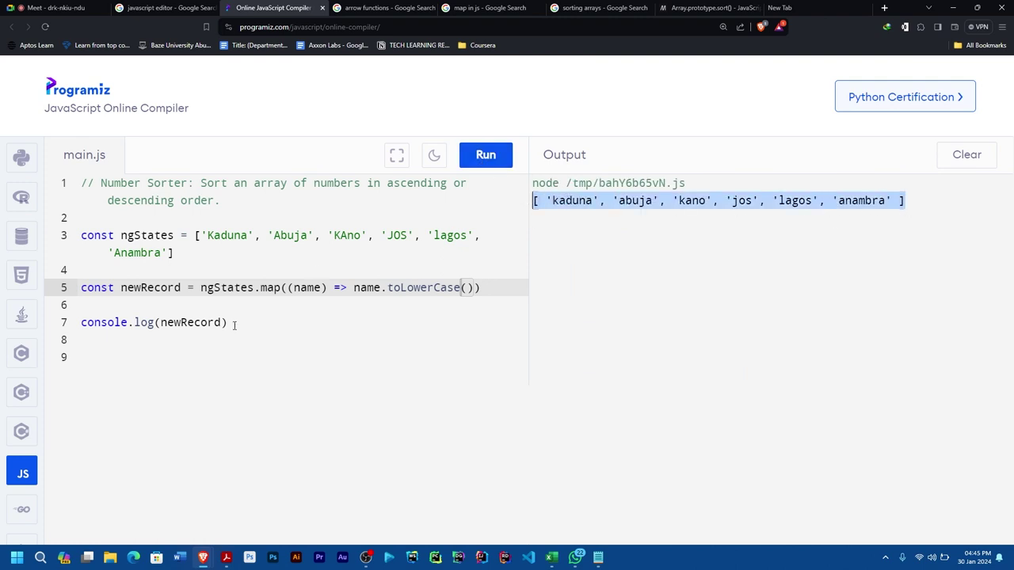
left_click_drag(230, 323, 35, 326)
Delete the console.log line and write line 7 with prompt("Enter the word: ") instead of input().
key("BackSpace")
key("BackSpace")
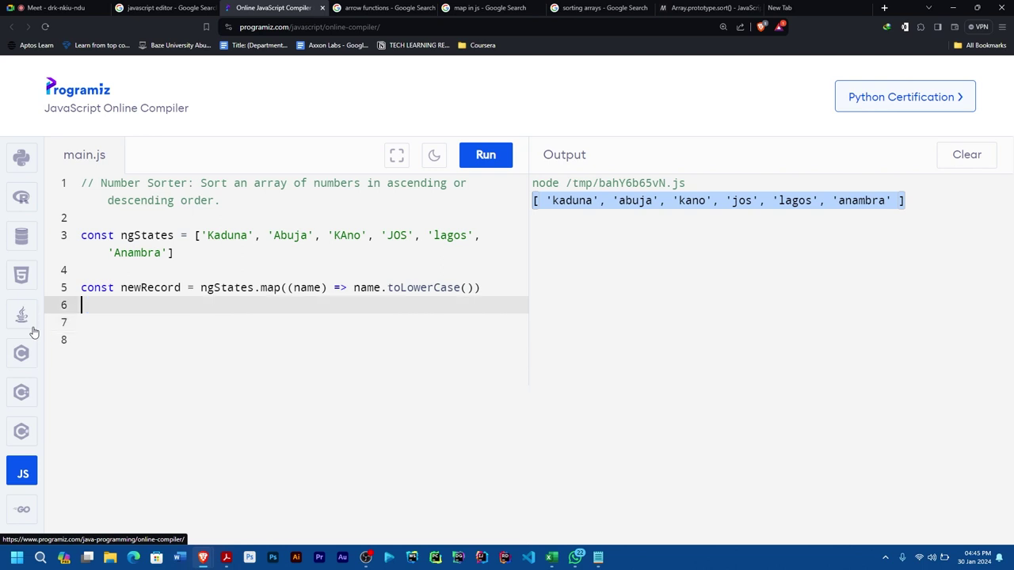
left_click_drag(183, 287, 121, 287)
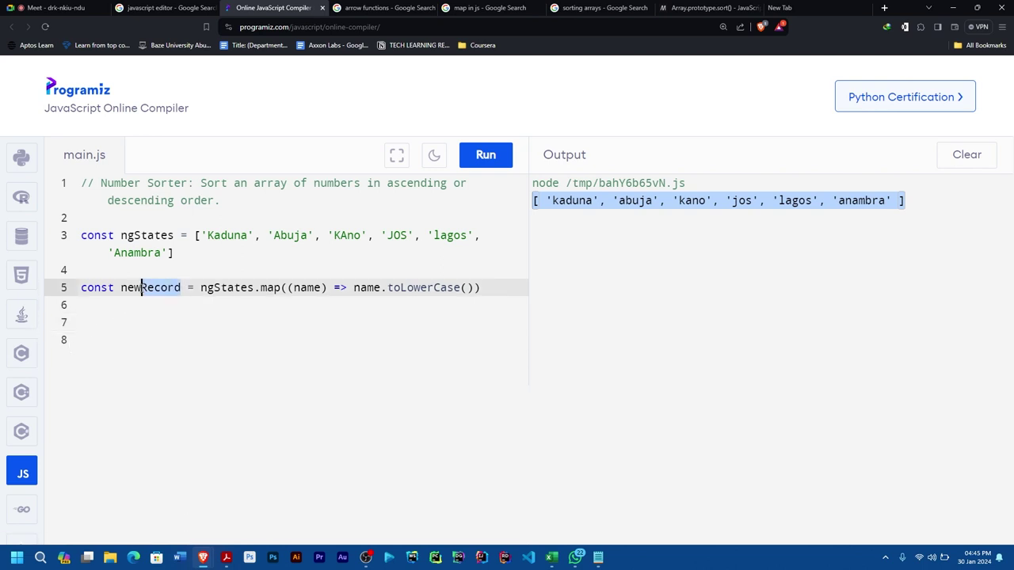
left_click(111, 311)
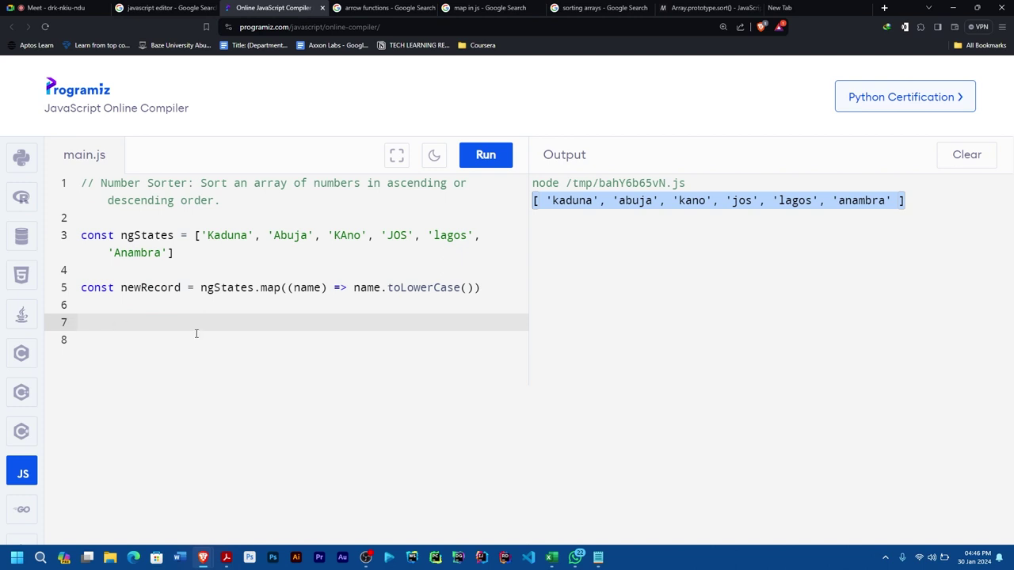
type("const word = ")
type("i")
type("nput")
type("(")
key("BackSpace")
key("BackSpace")
key("BackSpace")
key("BackSpace")
key("BackSpace")
key("BackSpace")
type("prompt(\"")
type("Enter")
type(" the word:")
Append .toLowerCase() to the line 7 prompt call and add blank lines below it.
key("Right")
key("Right")
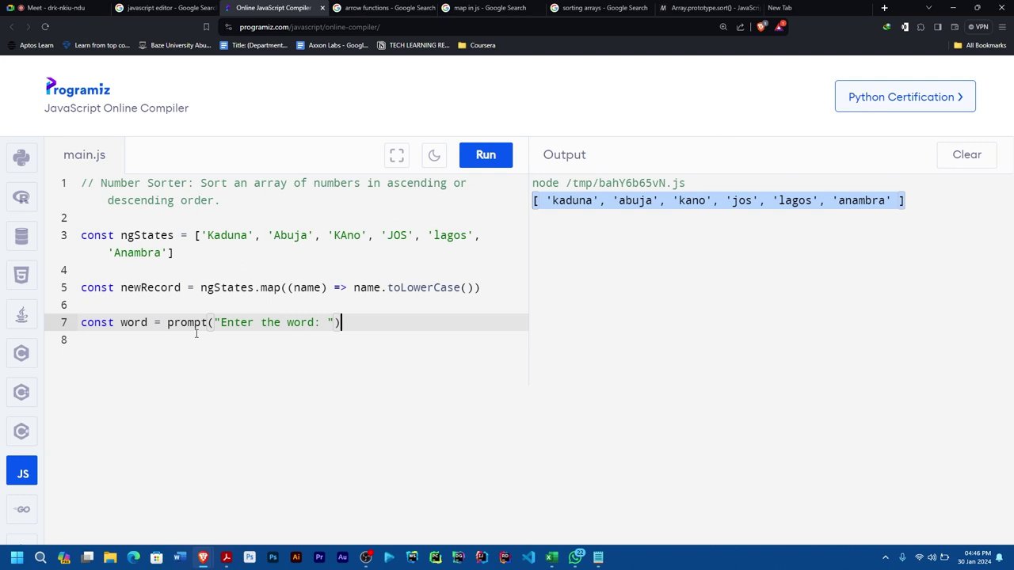
type(".")
type("toLowerCase()")
left_click_drag(348, 323, 434, 322)
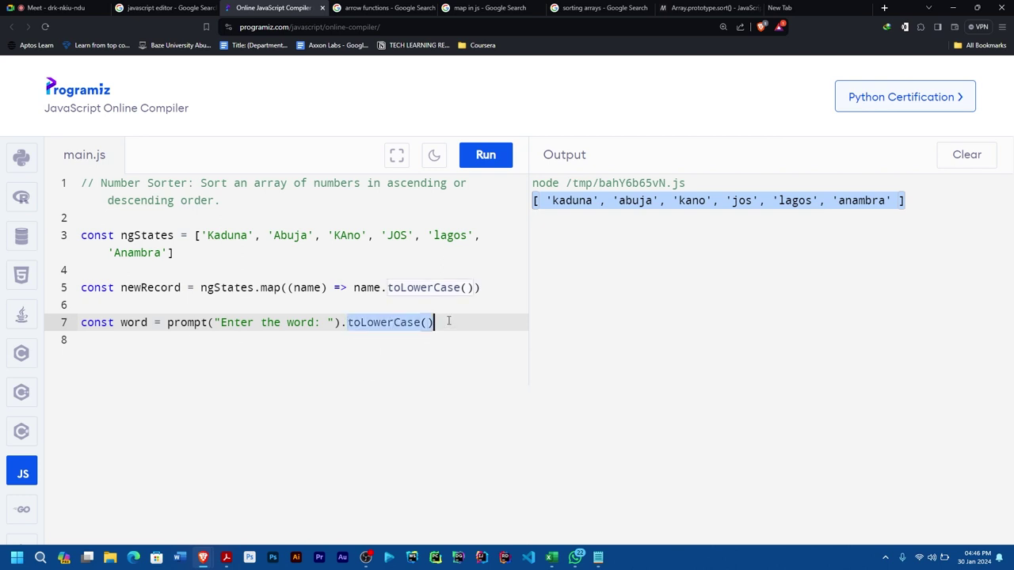
left_click(163, 272)
left_click_drag(494, 288, 79, 288)
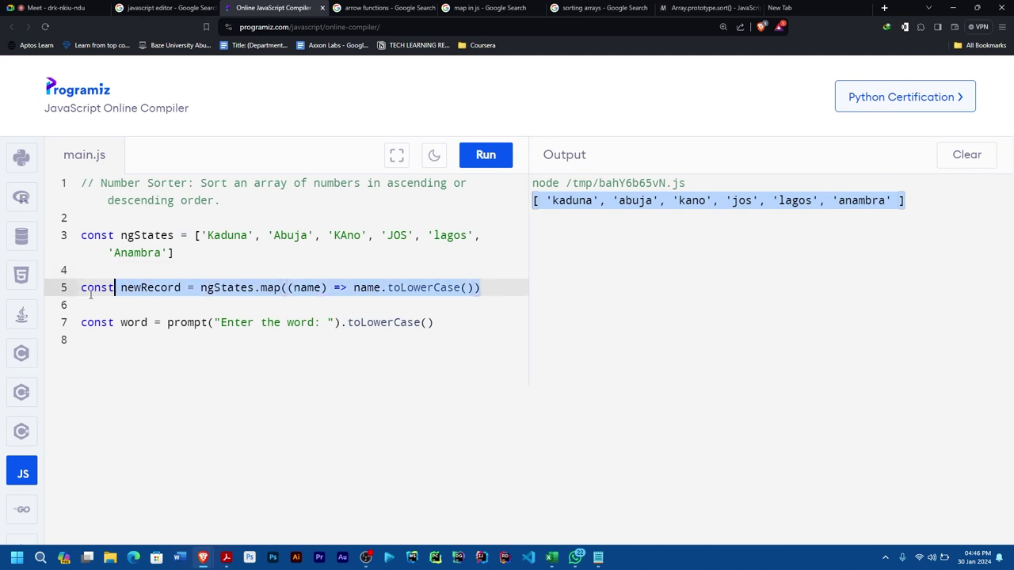
left_click(453, 323)
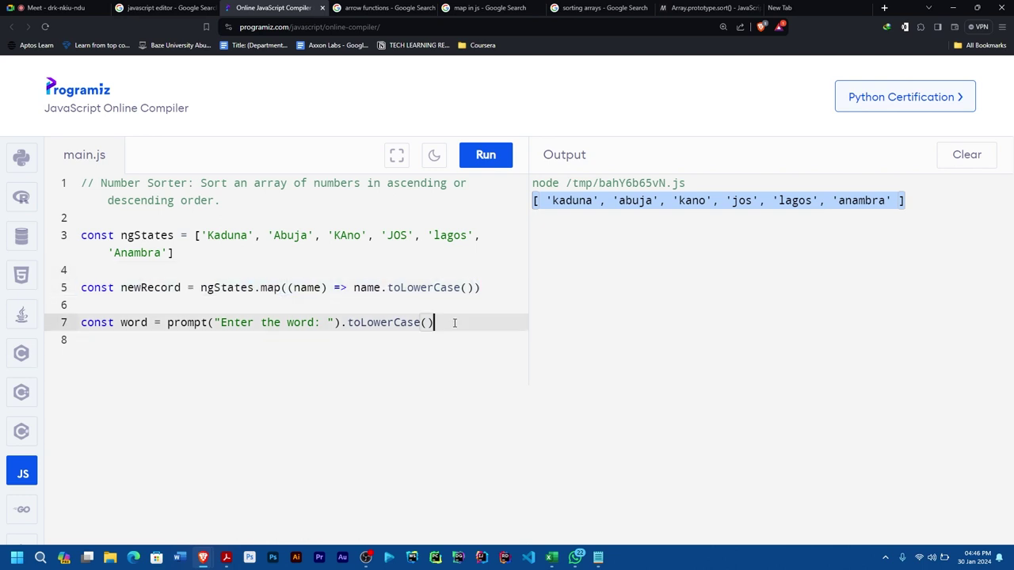
key("Return")
key("Return")
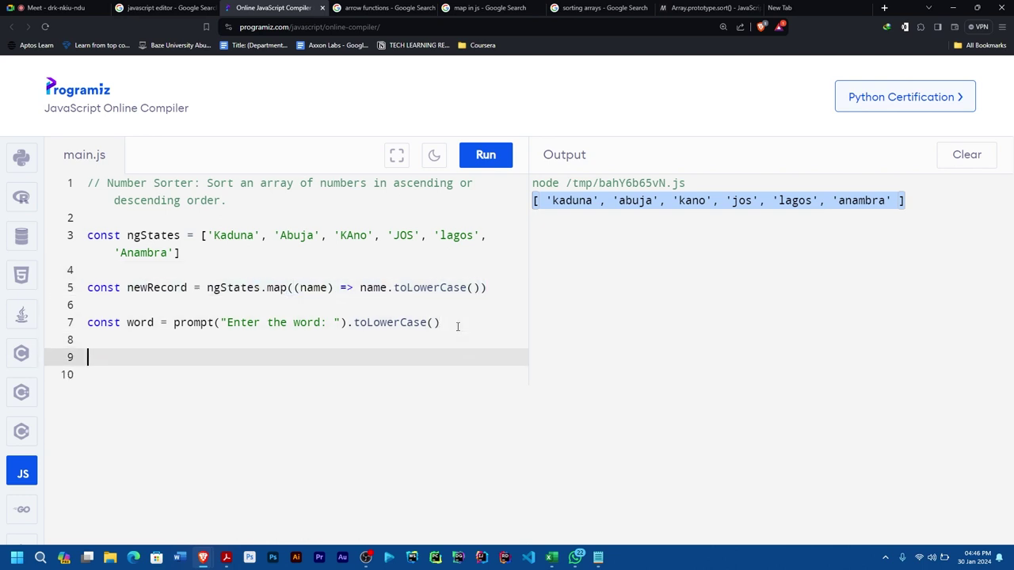
type("console.log(word")
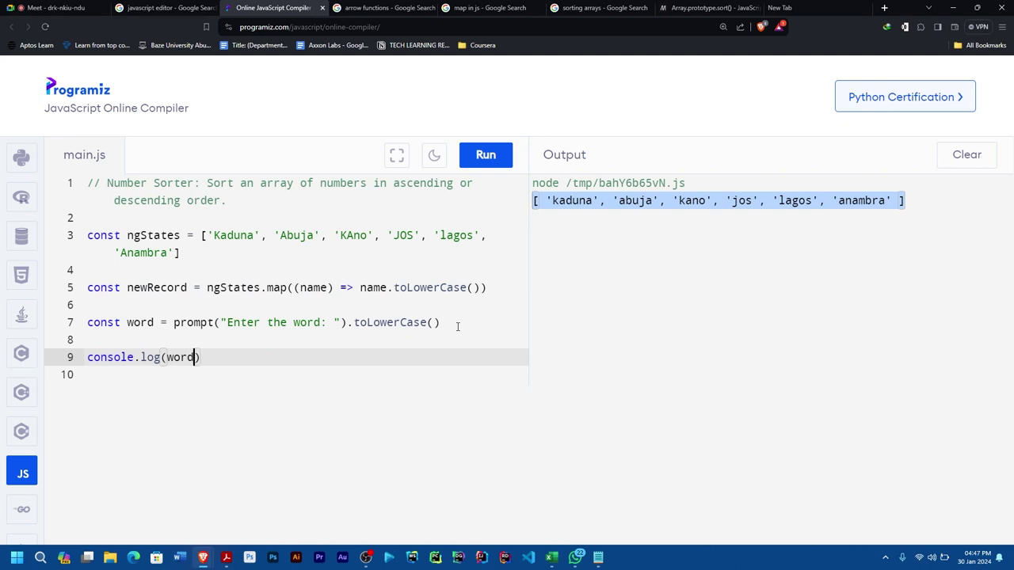
type(");")
Run the program with input Gideon and confirm it prints lowercase gideon.
left_click(485, 154)
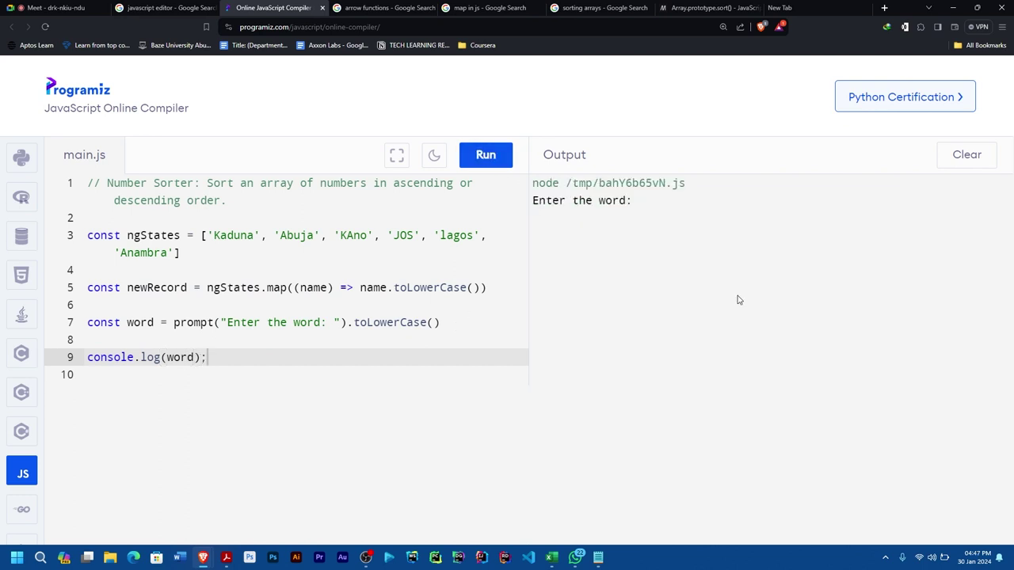
type("Gideon")
key("Return")
left_click_drag(575, 219, 531, 219)
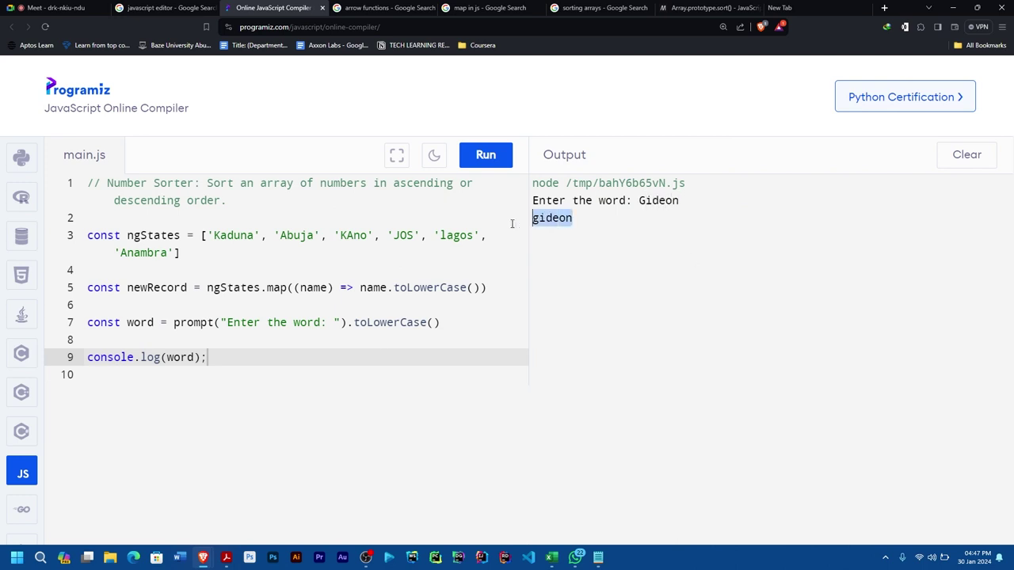
Delete the temporary console.log(word) line and tidy the blank lines around it.
left_click(273, 347)
left_click_drag(222, 360, 4, 366)
key("BackSpace")
left_click(201, 305)
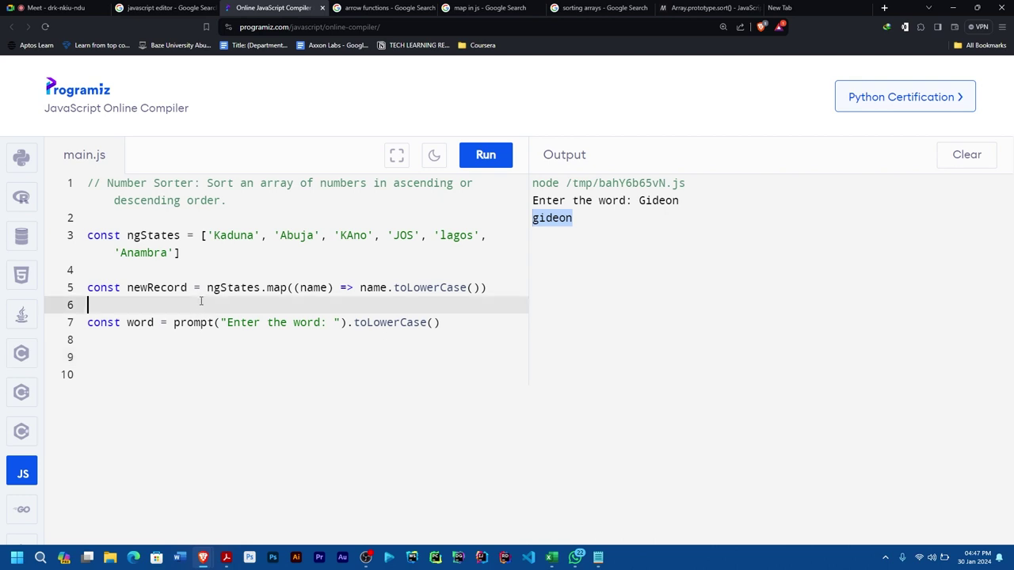
key("BackSpace")
key("Return")
left_click(237, 340)
key("Return")
key("Return")
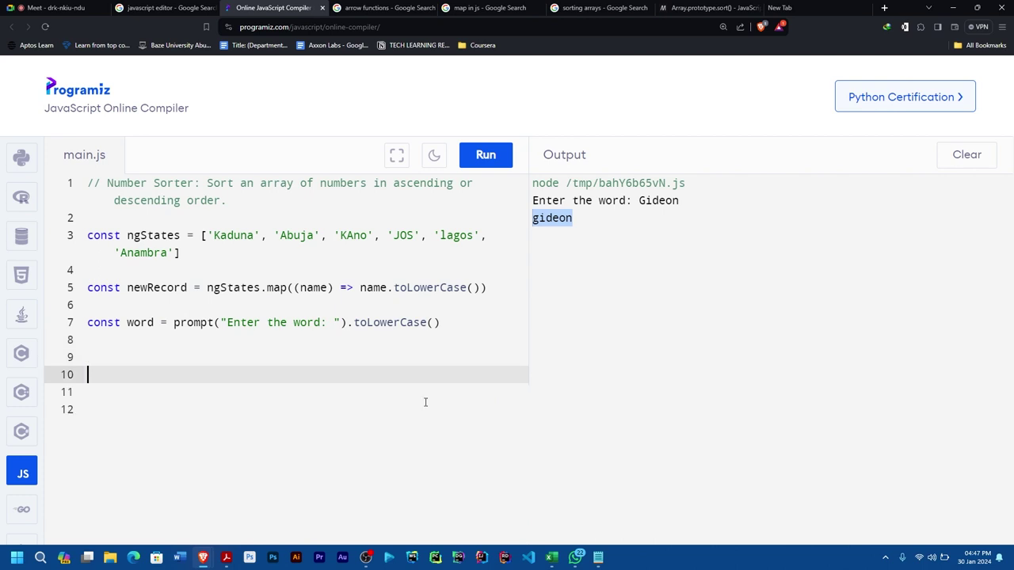
left_click(579, 219)
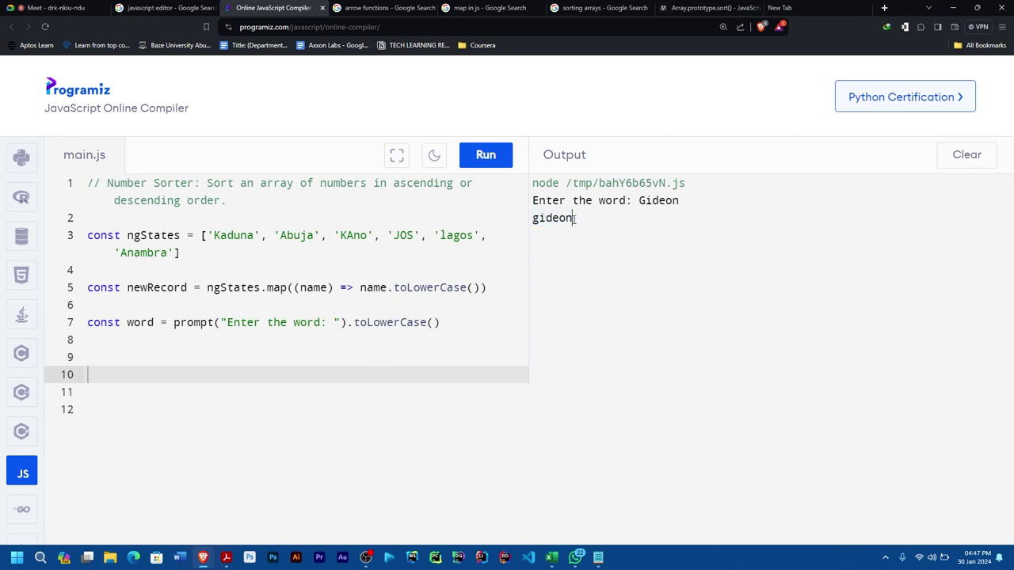
left_click(679, 201)
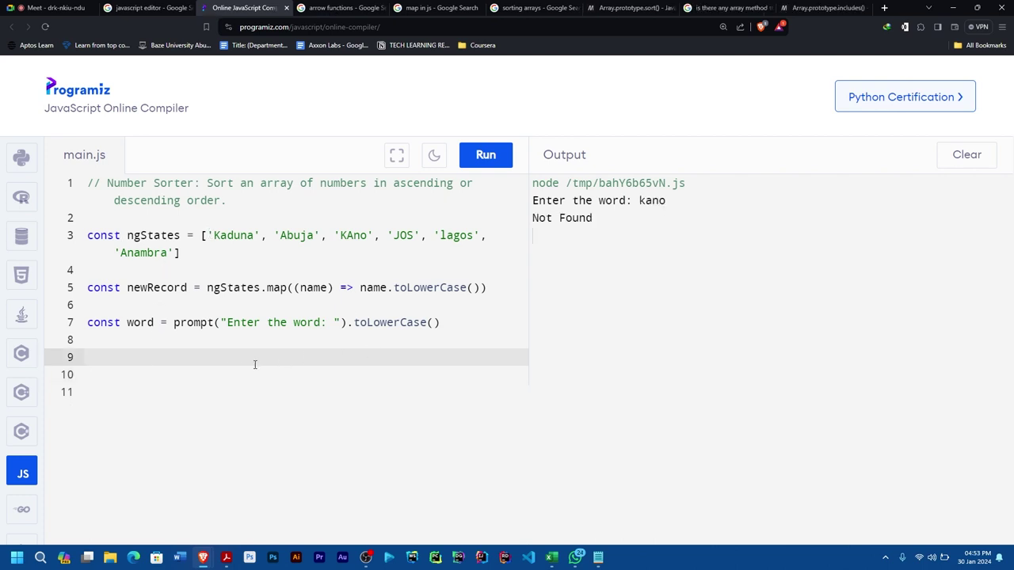
type("const result = ")
type("newRecord.includes(")
Write line 9 as const result = newRecord.includes(word), followed by two blank lines.
double_click(147, 323)
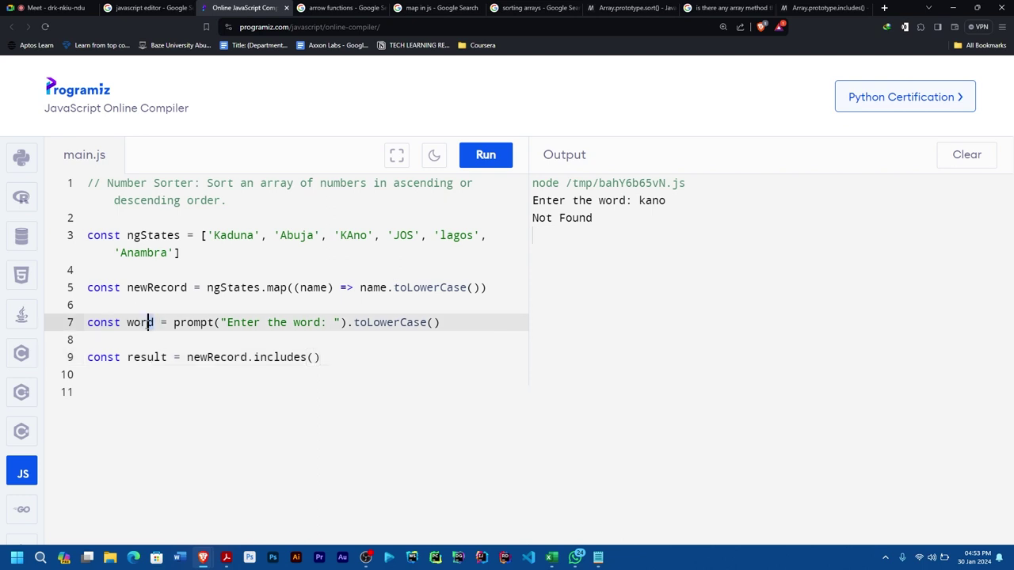
left_click(316, 357)
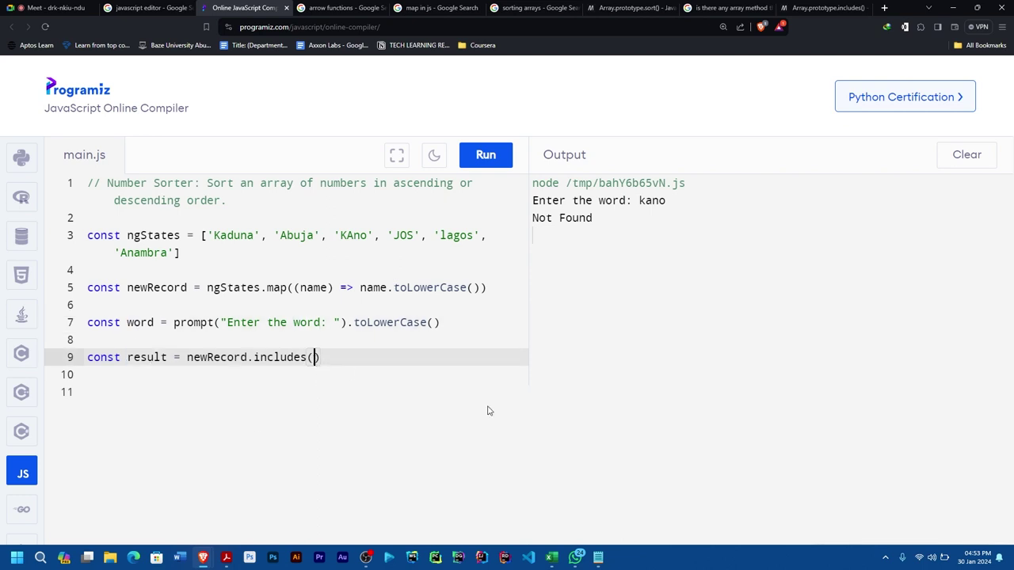
type("word")
left_click(354, 358)
key("Return")
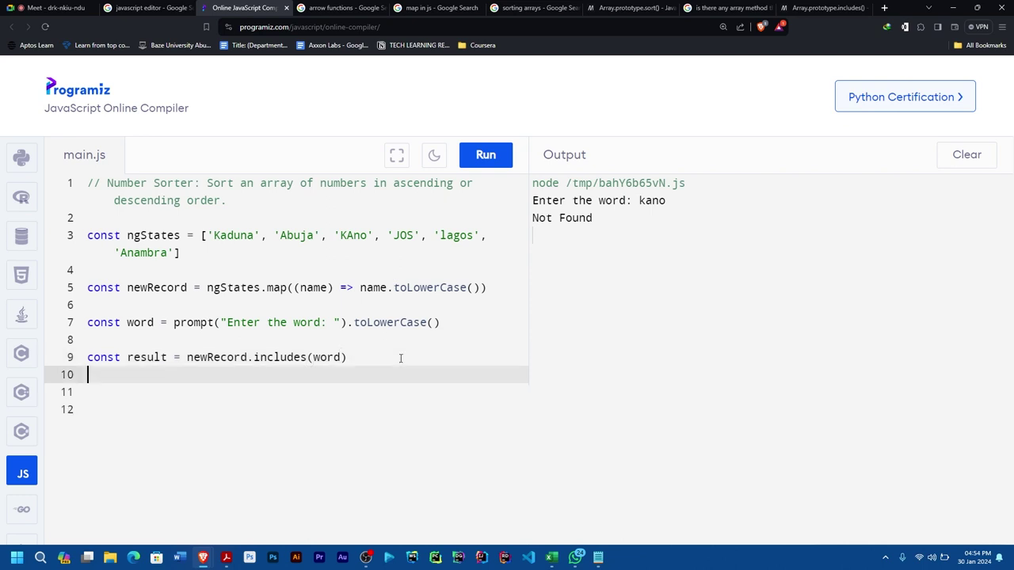
key("Return")
type("console")
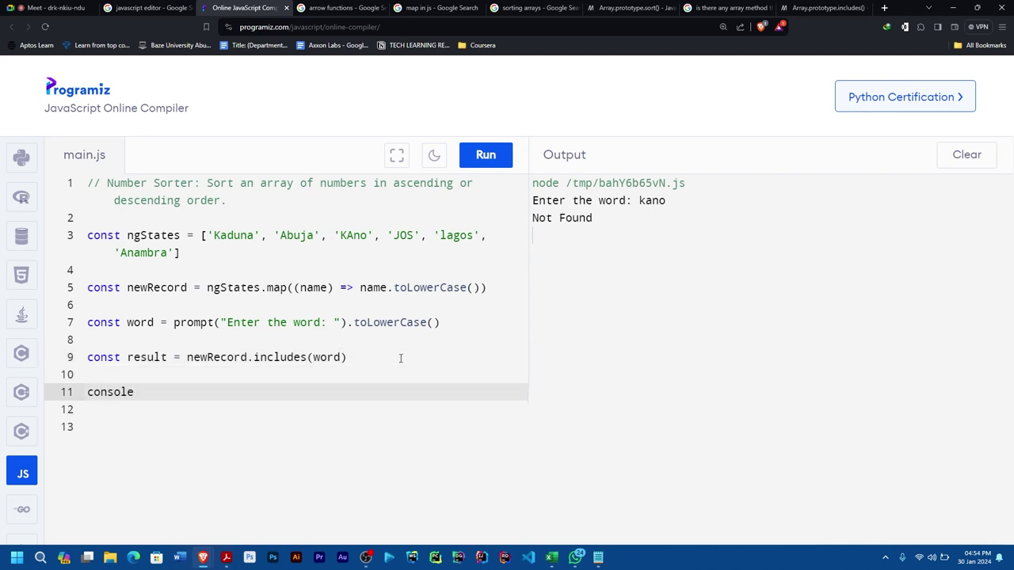
type(".log(")
type("result")
type(" ? \"")
type("Found")
type("\" : \"Not Found\");")
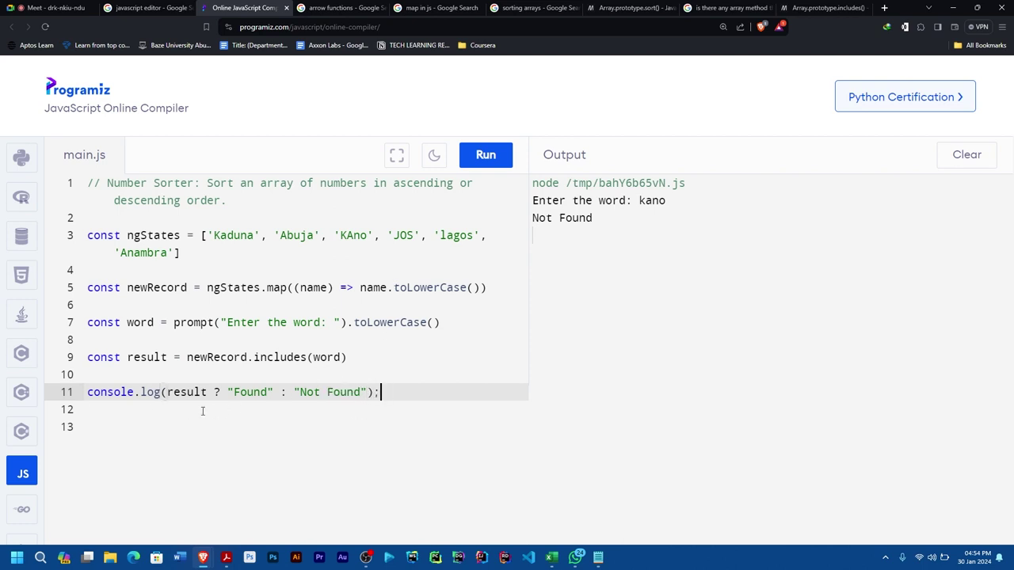
Test with abuja, then remove the Found/Not Found ternary from line 11's log call.
left_click(487, 159)
type("abuja")
key("Return")
left_click_drag(166, 392, 368, 393)
key("BackSpace")
Add blank lines after line 9 and erase mistyped letters there.
left_click(363, 356)
key("Return")
key("Return")
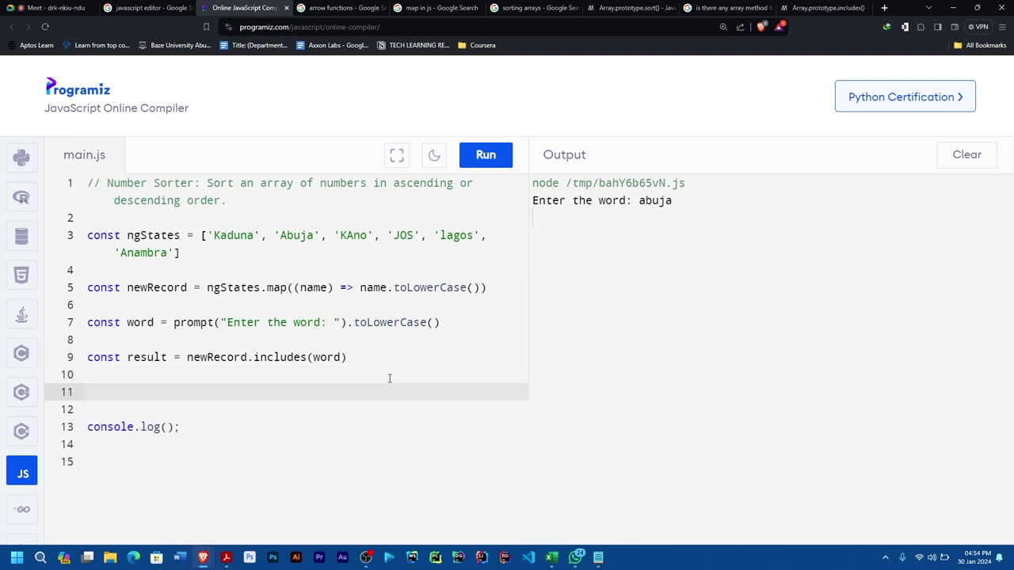
type("const resultMsg = result ? \"Found\" : \"Not Found\"")
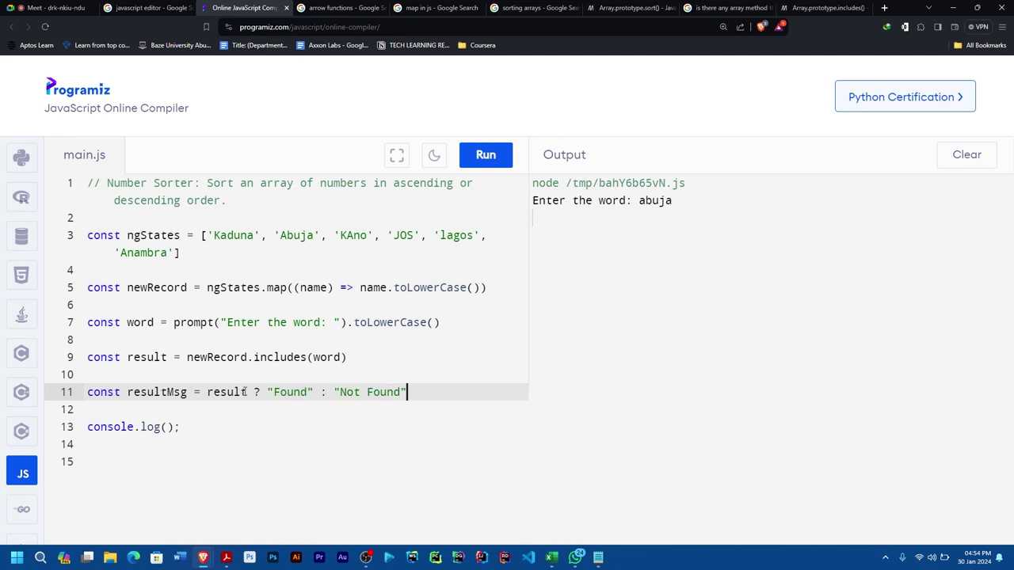
Define resultMsg from result as "Found" or "Not Found" and log resultMsg on line 13.
left_click_drag(247, 392, 207, 392)
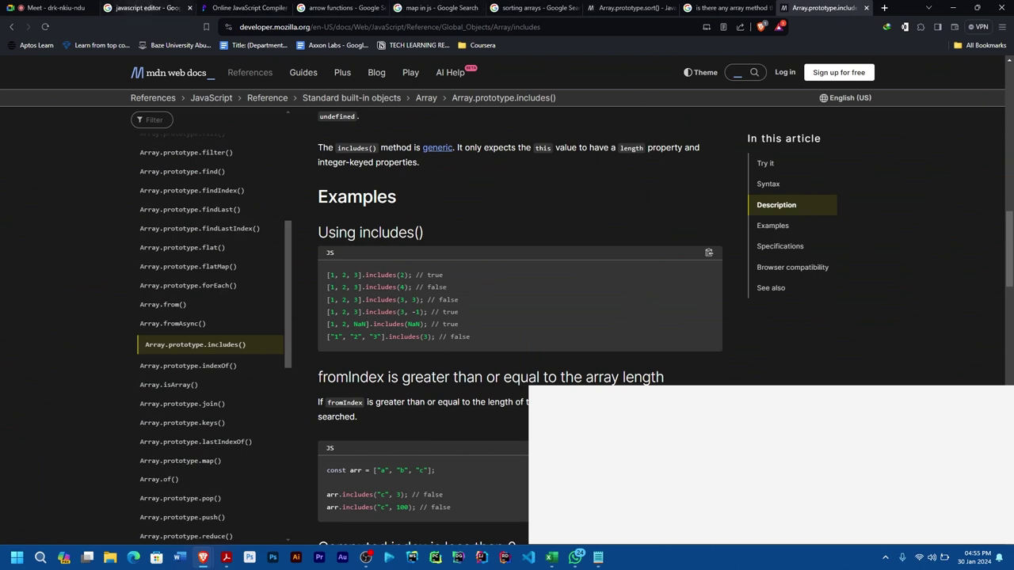
left_click(245, 7)
left_click(289, 392)
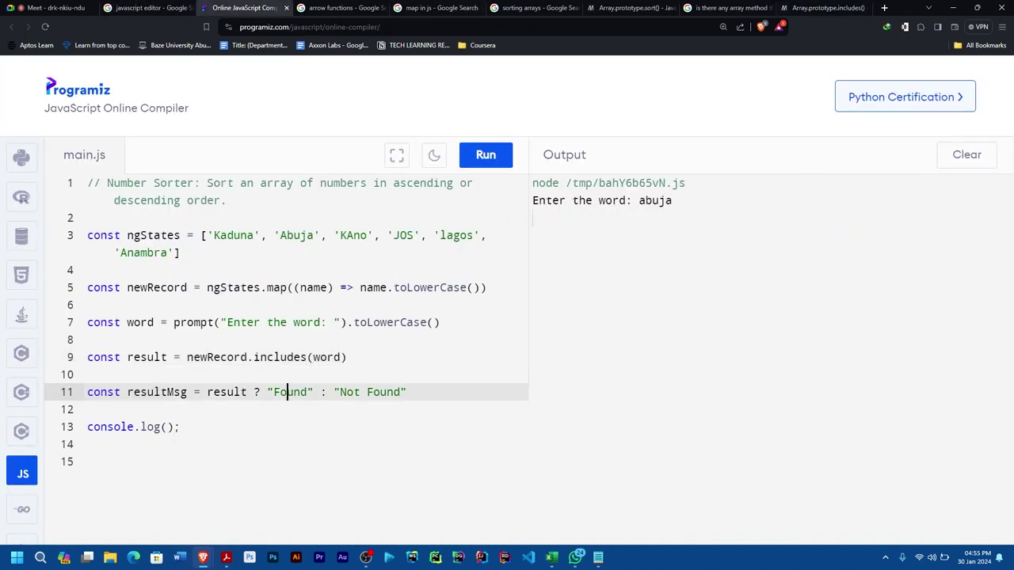
left_click_drag(313, 392, 268, 394)
key("Right")
key("Right")
key("Right")
left_click_drag(407, 392, 334, 392)
left_click(168, 427)
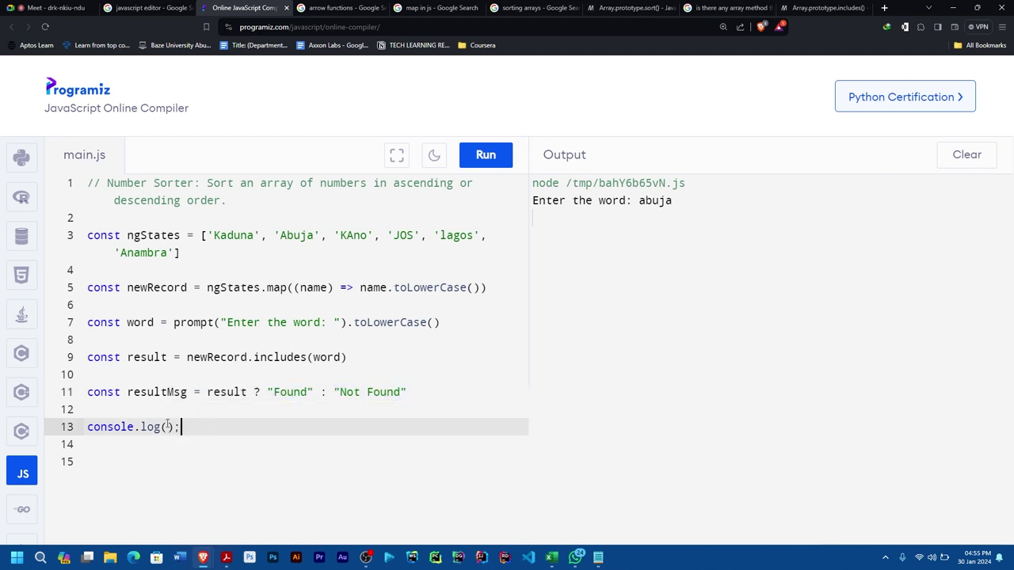
type("resultMsg")
Reload the compiler and paste the saved state-checking code back into the editor.
left_click(515, 154)
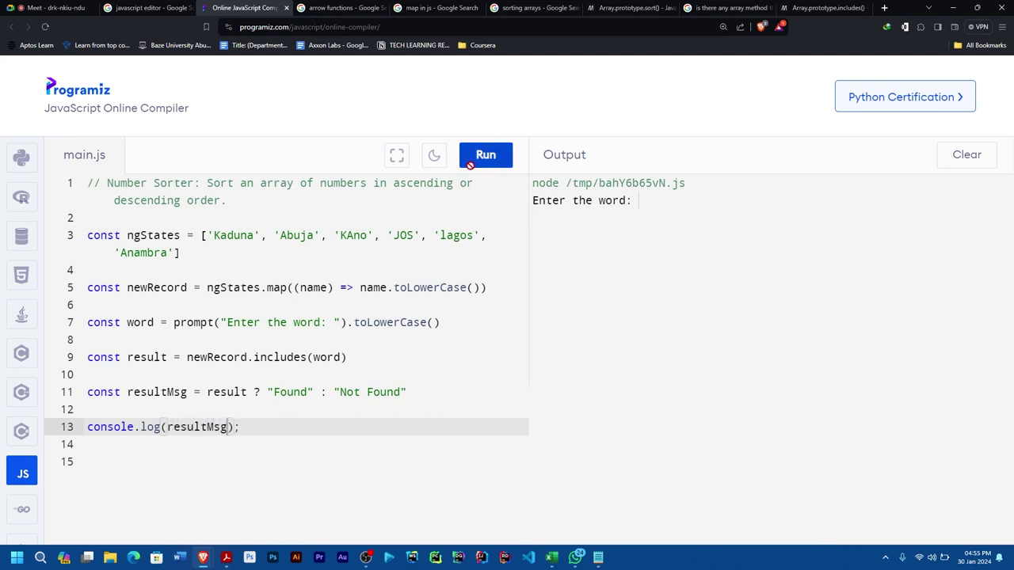
left_click(486, 259)
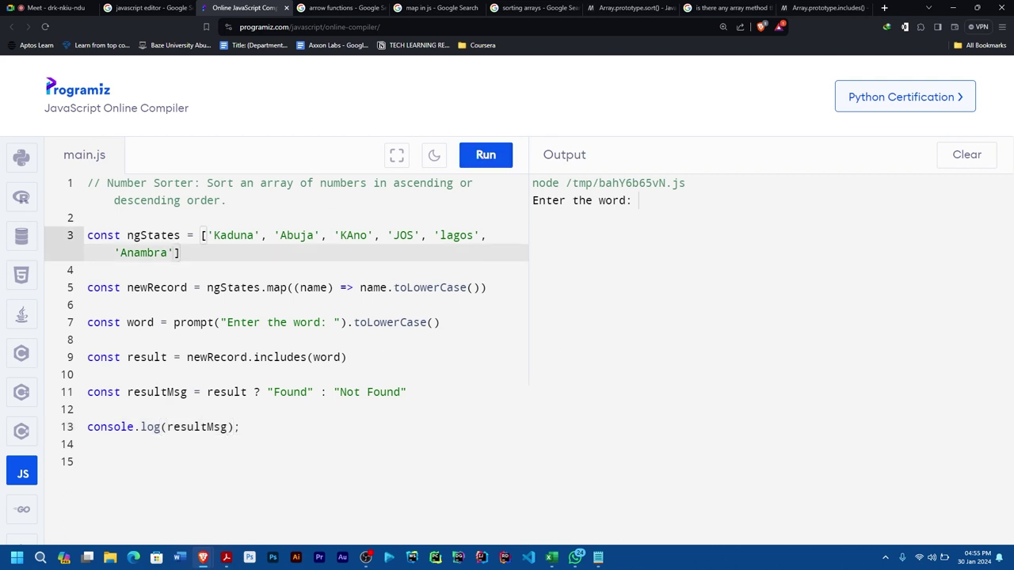
key("ctrl+a")
key("ctrl+c")
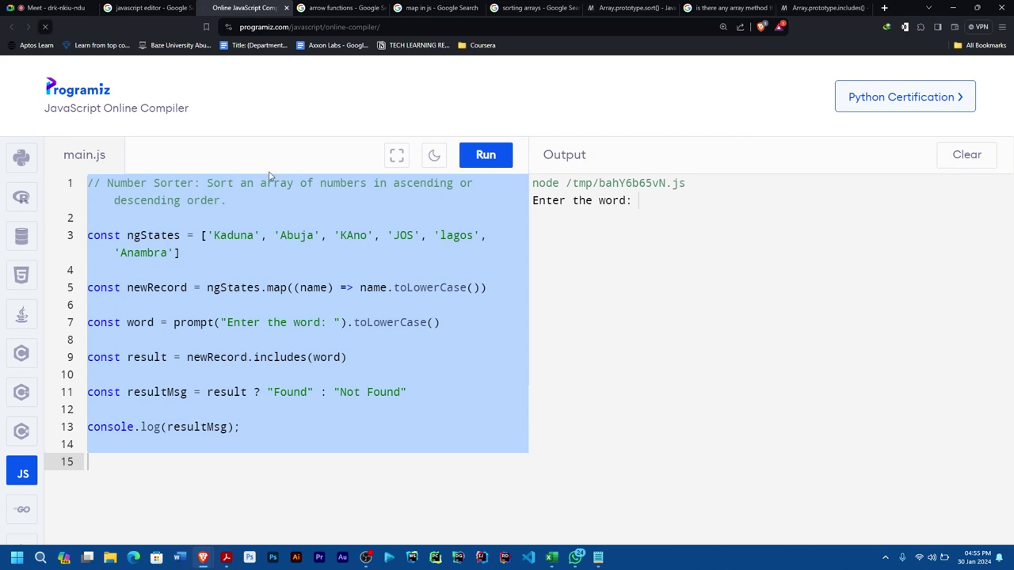
left_click(46, 26)
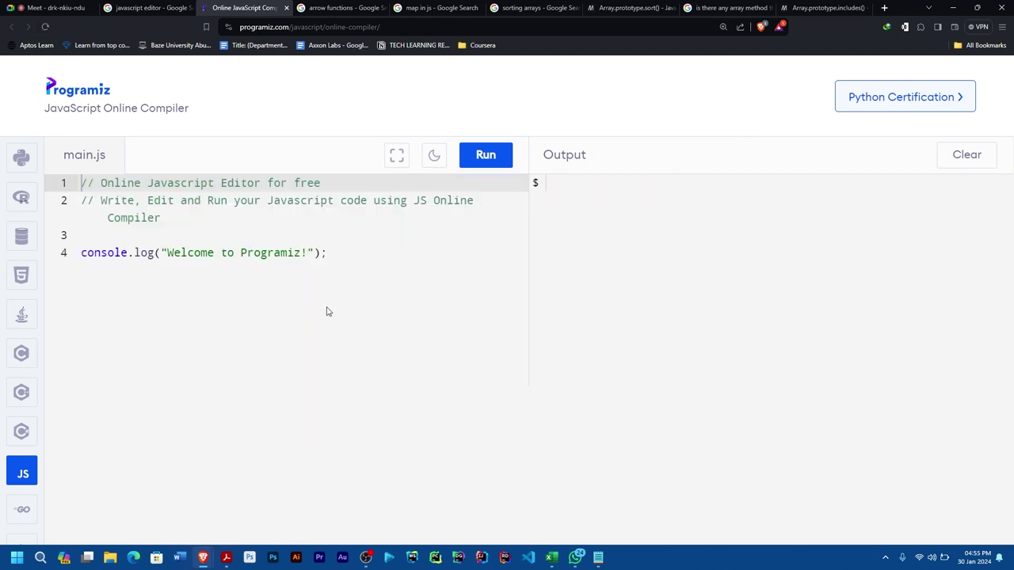
left_click(305, 231)
key("ctrl+a")
key("ctrl+v")
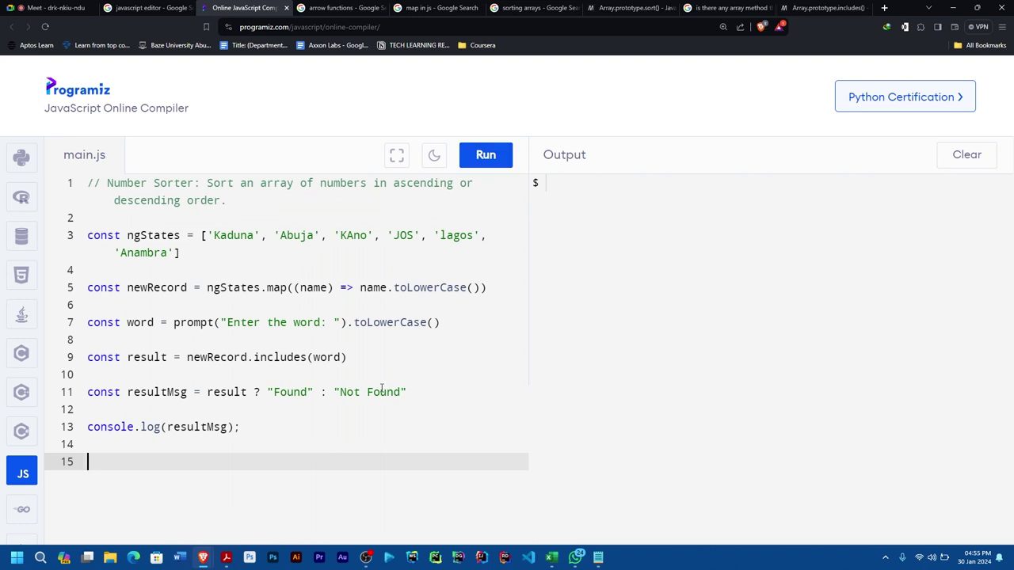
key("BackSpace")
key("BackSpace")
Run with abuja and then ANAMbra, both reporting Found.
left_click(480, 156)
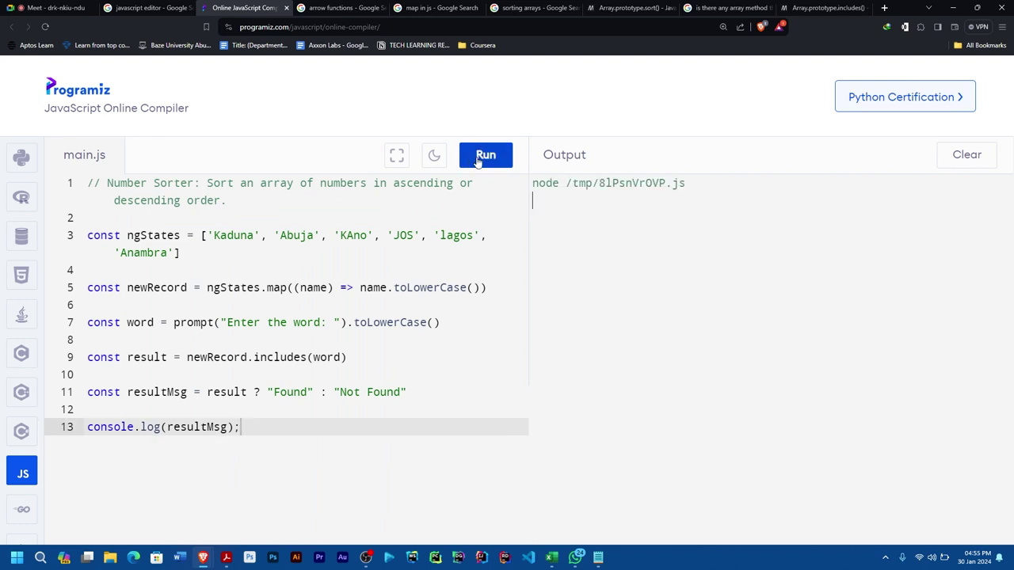
type("abuja")
key("Return")
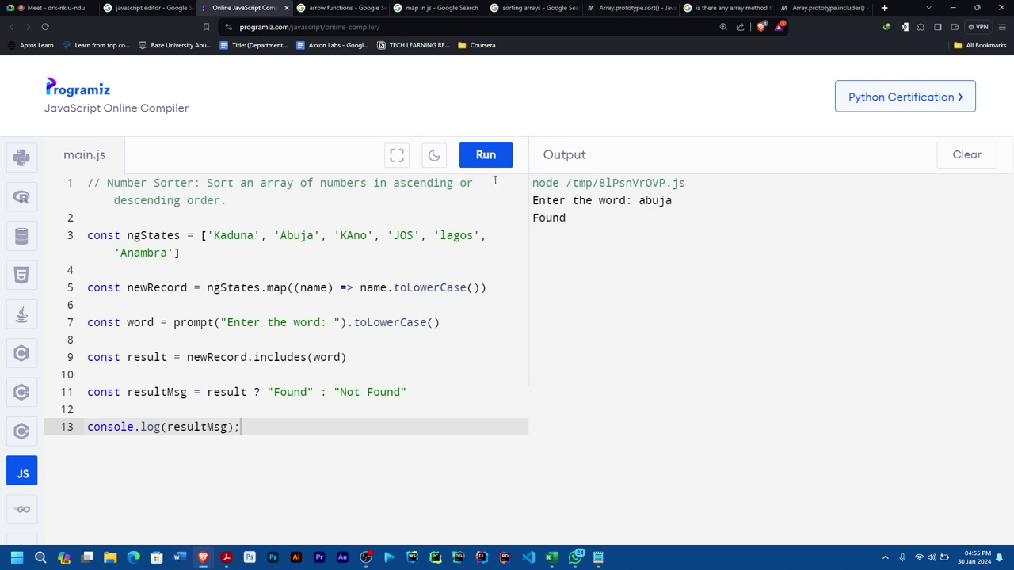
key("shift+Return")
left_click(645, 187)
left_click(678, 206)
type("ANAMbra")
key("Return")
left_click(167, 430)
type("'")
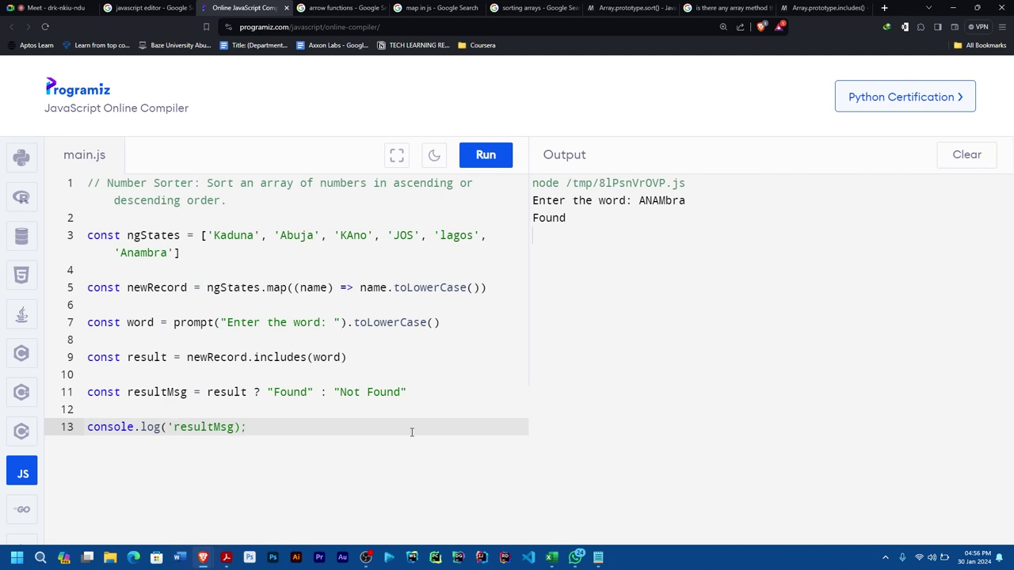
type("${")
Rewrite line 13 as a '${word} is ${resultMsg}` message and run it.
key("Right")
key("Right")
key("Right")
key("Right")
key("Right")
key("Right")
type("}")
key("Left")
key("Left")
key("Left")
type("{")
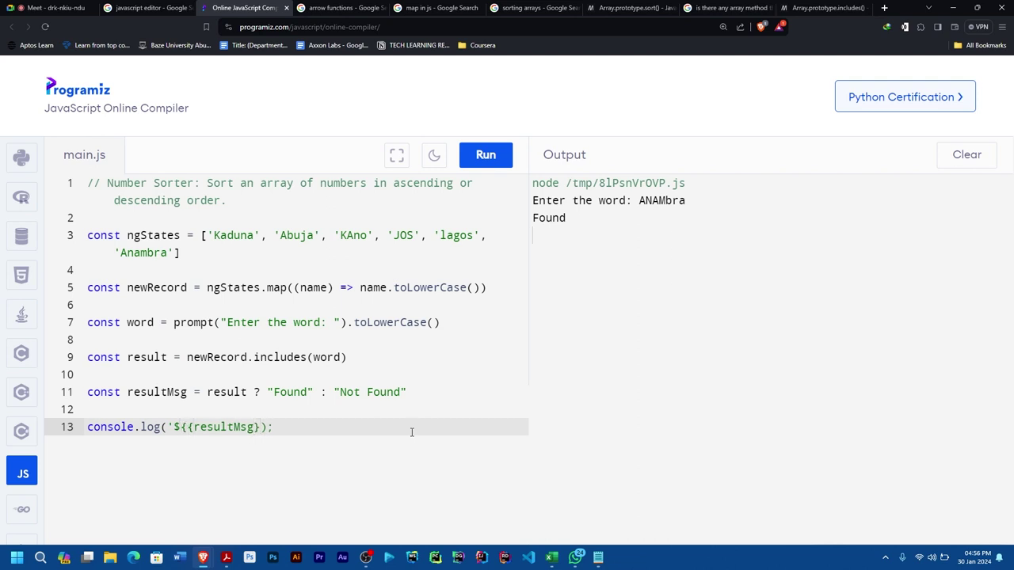
type("word")
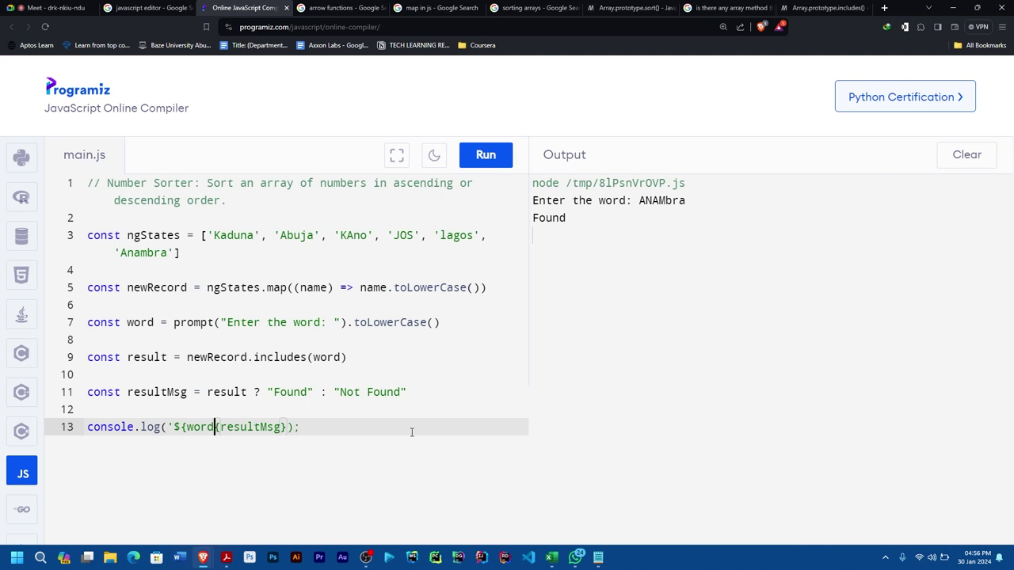
type("}")
key("Left")
key("Left")
key("Left")
key("Left")
key("Left")
key("Right")
key("Right")
key("Right")
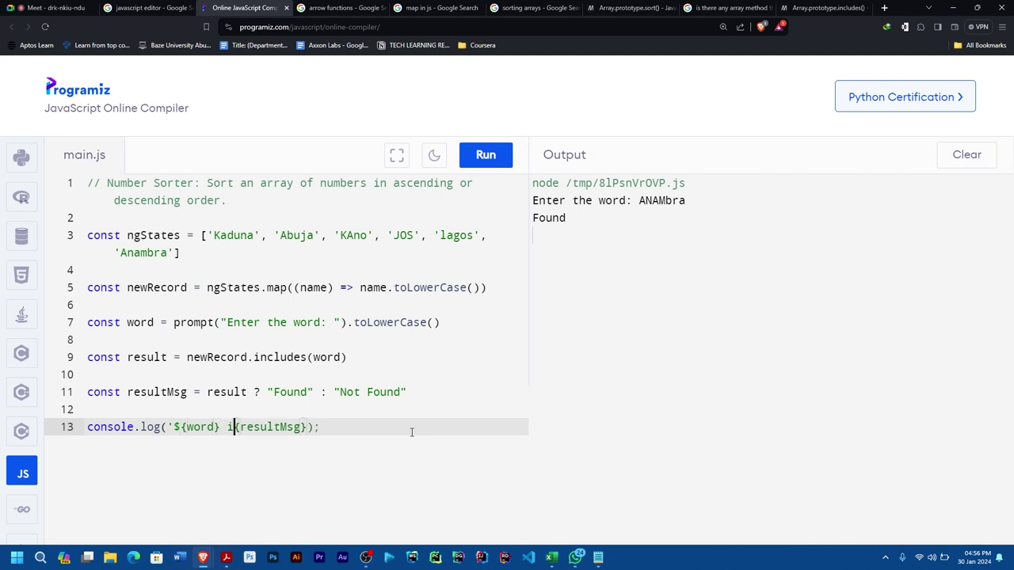
type("is $")
key("Right")
key("Right")
key("Right")
key("Right")
key("Right")
key("Right")
key("Right")
key("Right")
key("Right")
type("`")
left_click(412, 357)
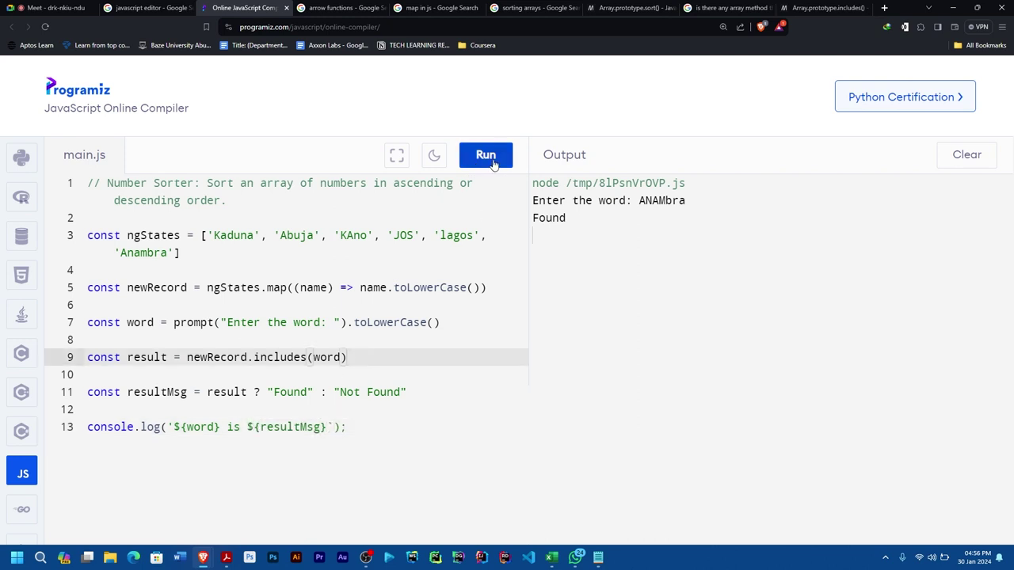
left_click_drag(220, 427, 174, 427)
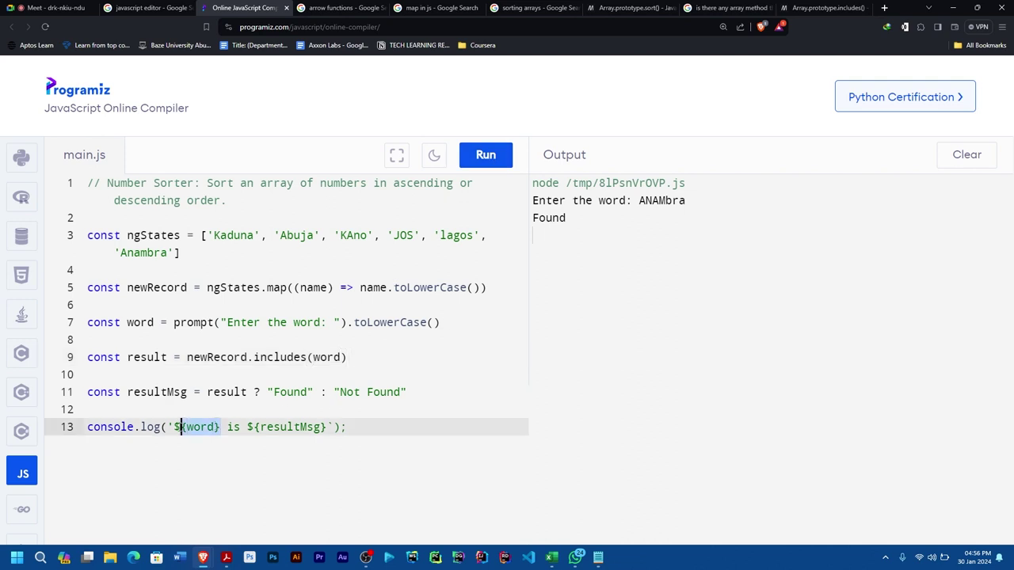
left_click(252, 427)
Rerun to see the SyntaxError, then delete the mismatched opening quote on line 13.
left_click(486, 154)
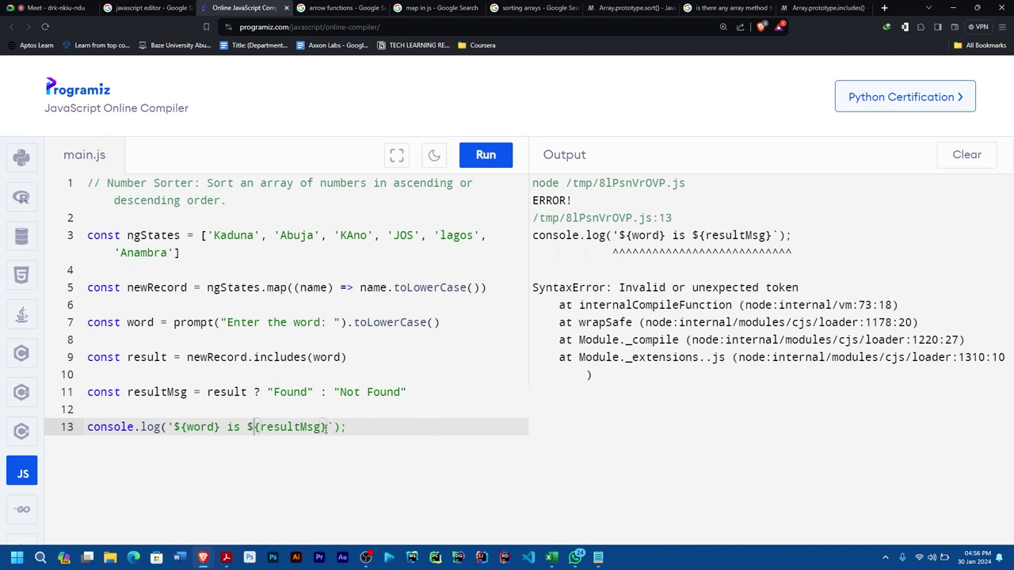
left_click_drag(327, 427, 169, 427)
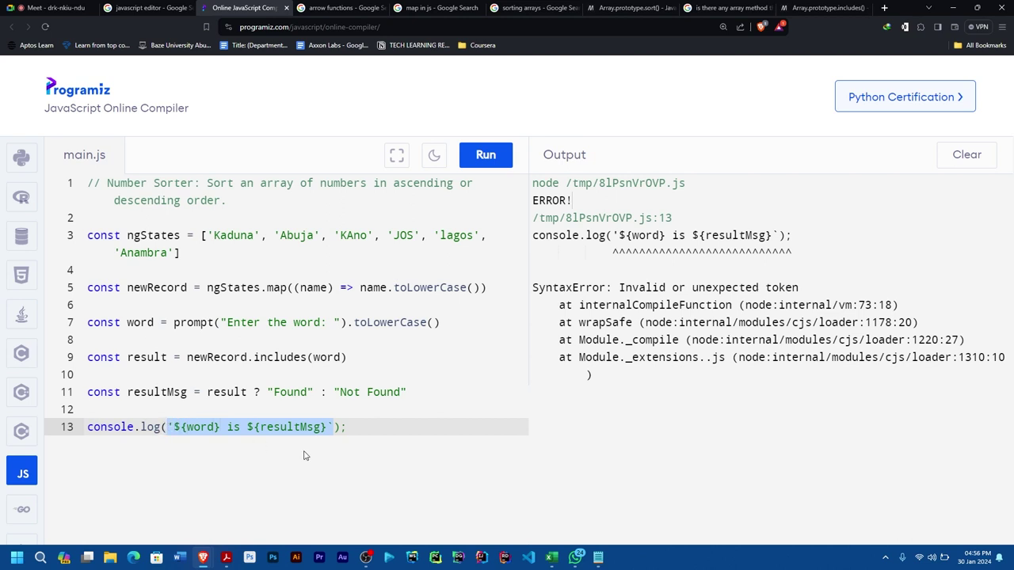
key("Left")
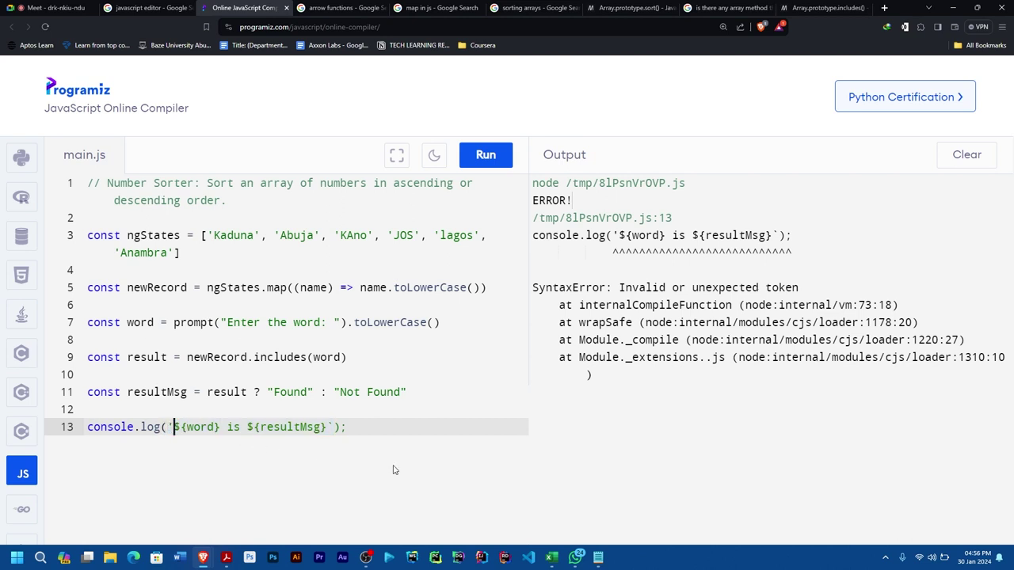
key("Delete")
type("`")
Run with abuja to get "abuja is Found", then add .toUpperCase after word on line 13.
left_click(486, 150)
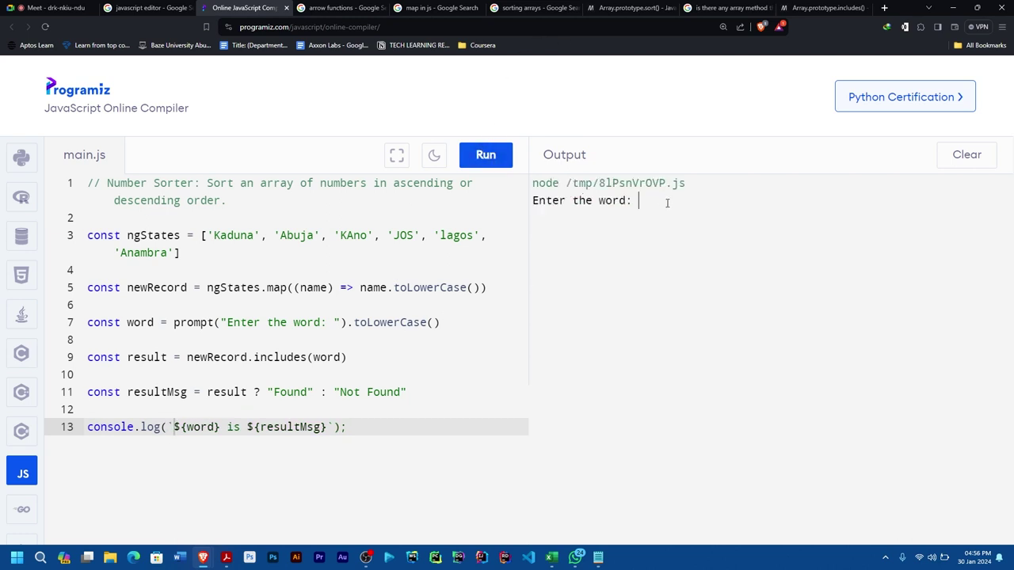
type("abuja")
key("Return")
left_click_drag(625, 218, 531, 218)
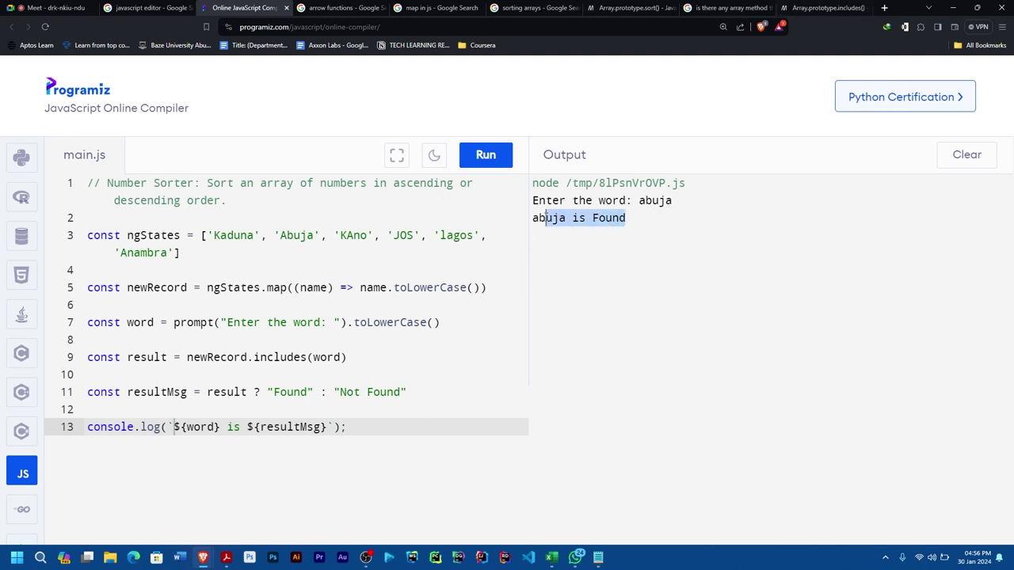
left_click(528, 218)
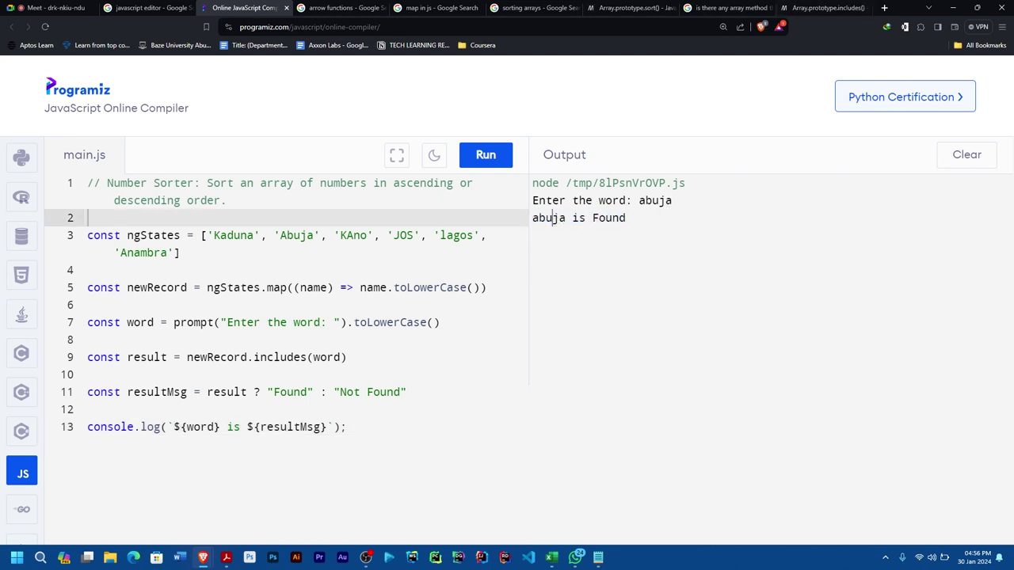
left_click_drag(567, 217, 531, 218)
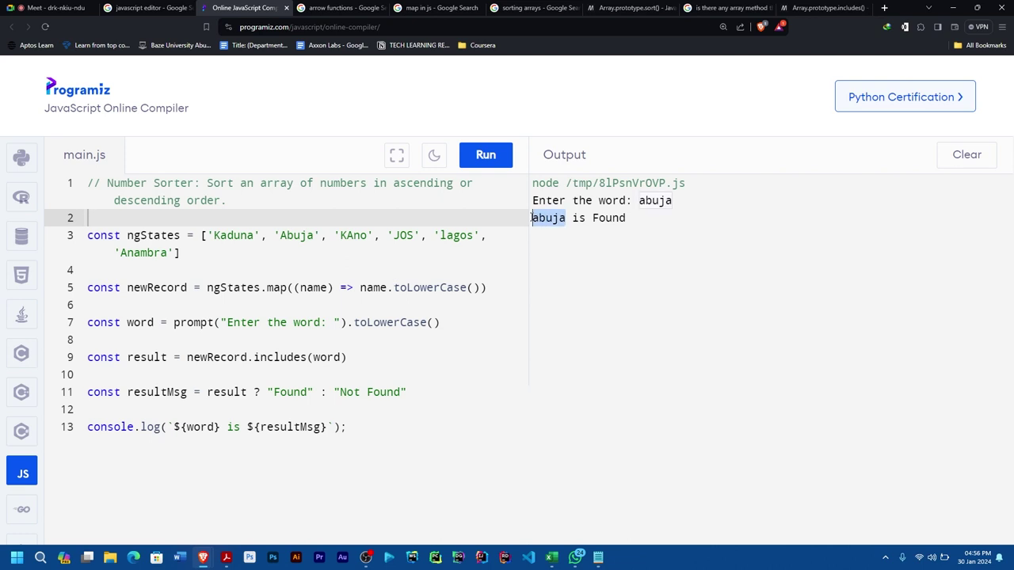
left_click(219, 427)
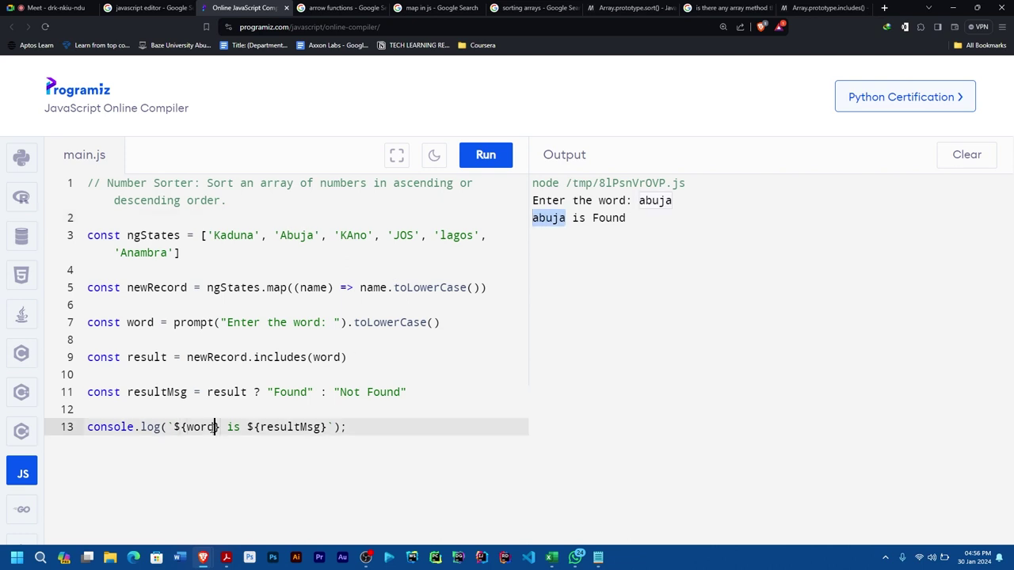
type(".toUpperCase")
Run with abuja, add () to toUpperCase, and rerun to get "ABUJA is Found".
left_click(455, 429)
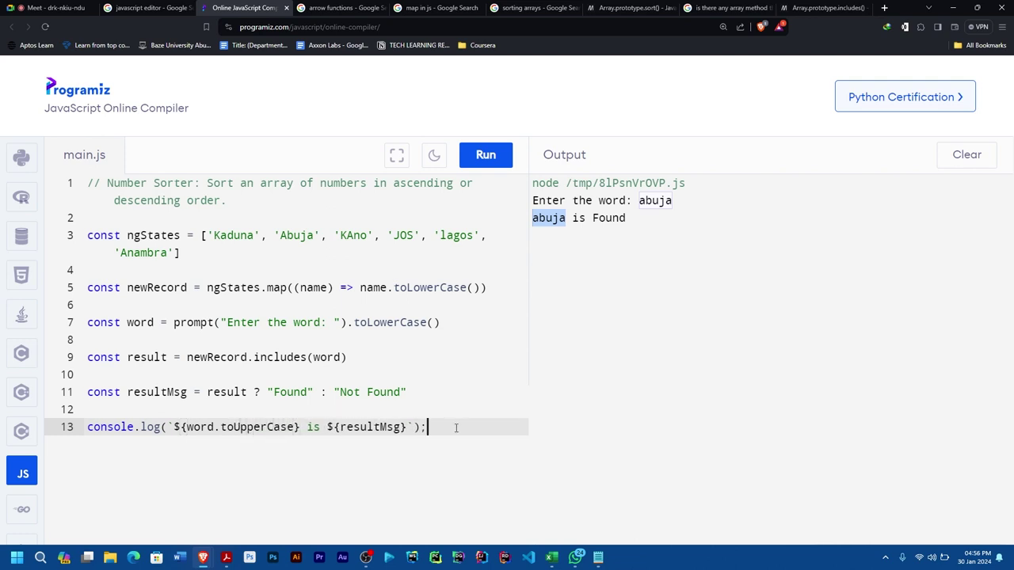
left_click(485, 155)
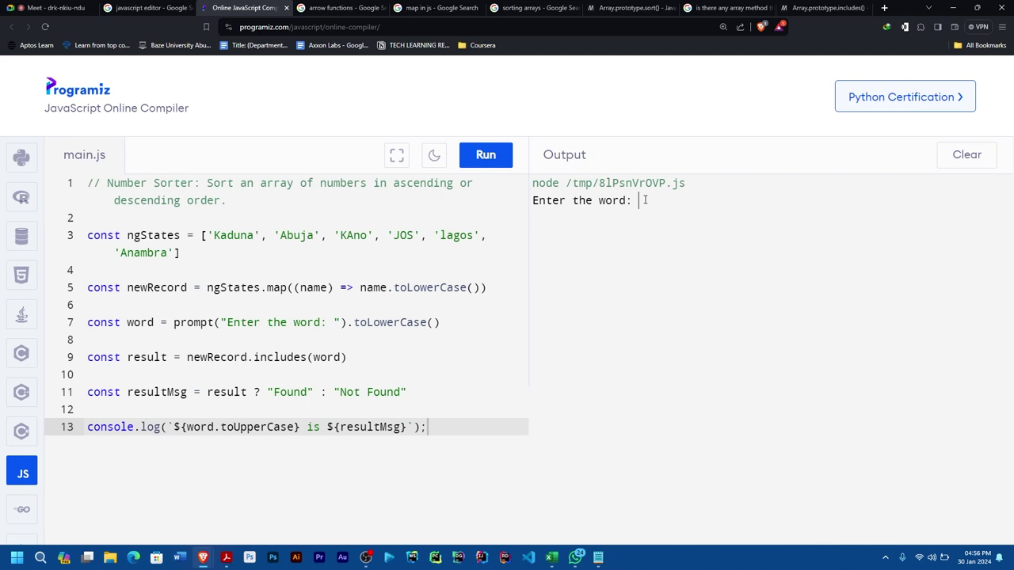
type("abuja")
key("Return")
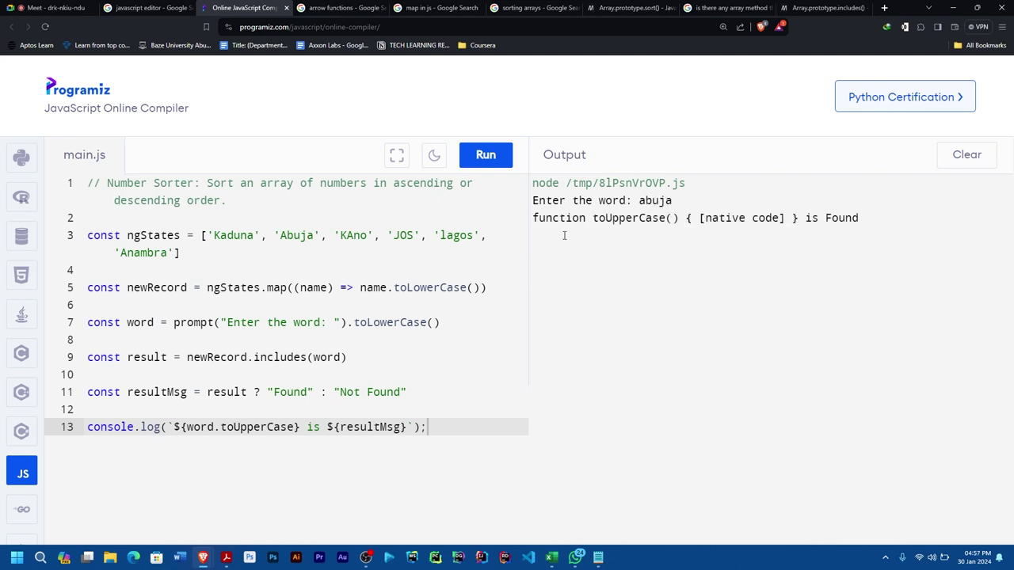
left_click(295, 443)
type("()")
left_click(484, 166)
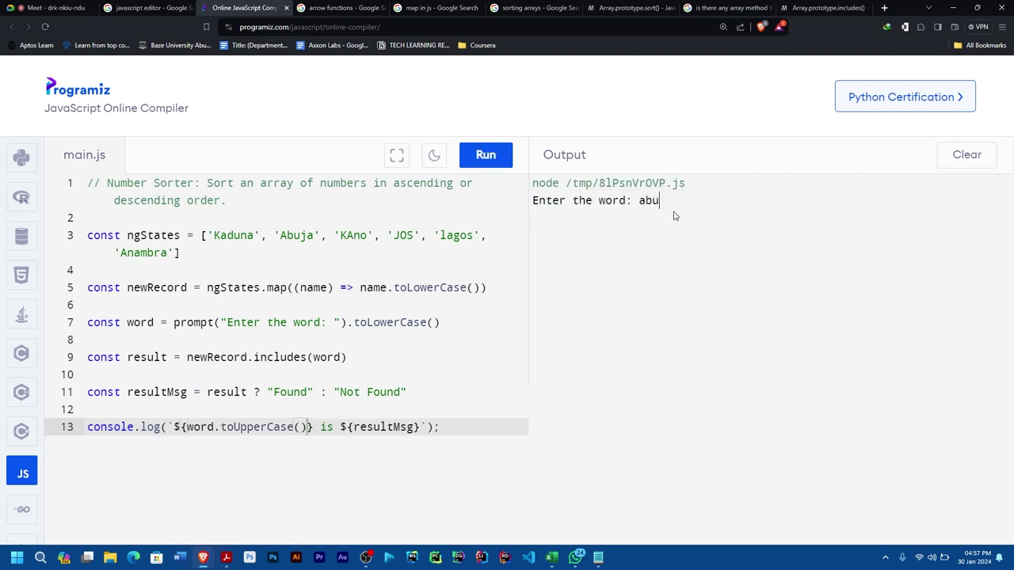
type("abuja")
key("Return")
left_click_drag(532, 218, 600, 220)
Test kad, which is Not Found, and compare against the ngStates names.
left_click(507, 155)
type("kad")
key("Return")
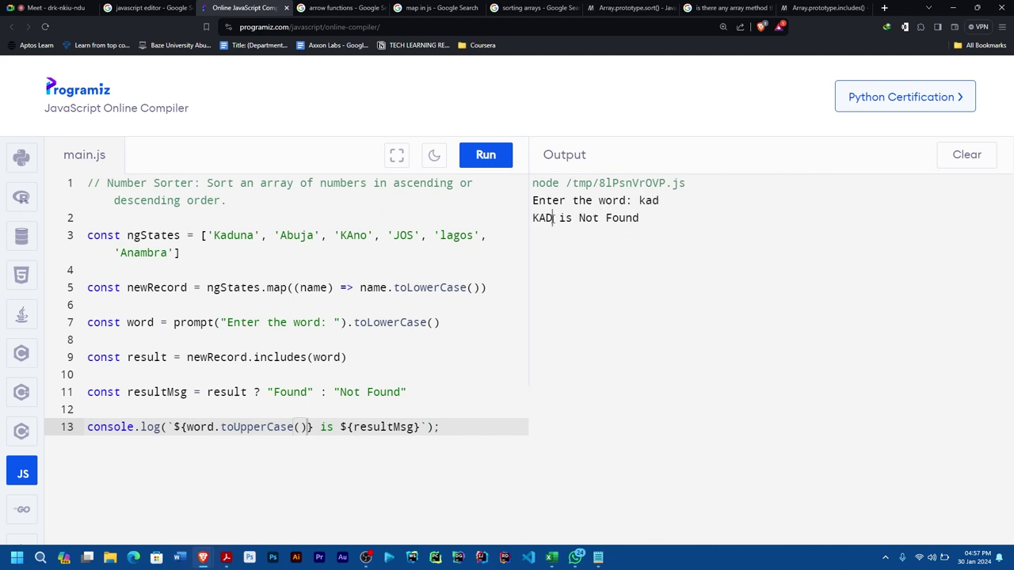
left_click_drag(553, 219, 531, 218)
left_click(640, 221)
left_click_drag(207, 236, 171, 253)
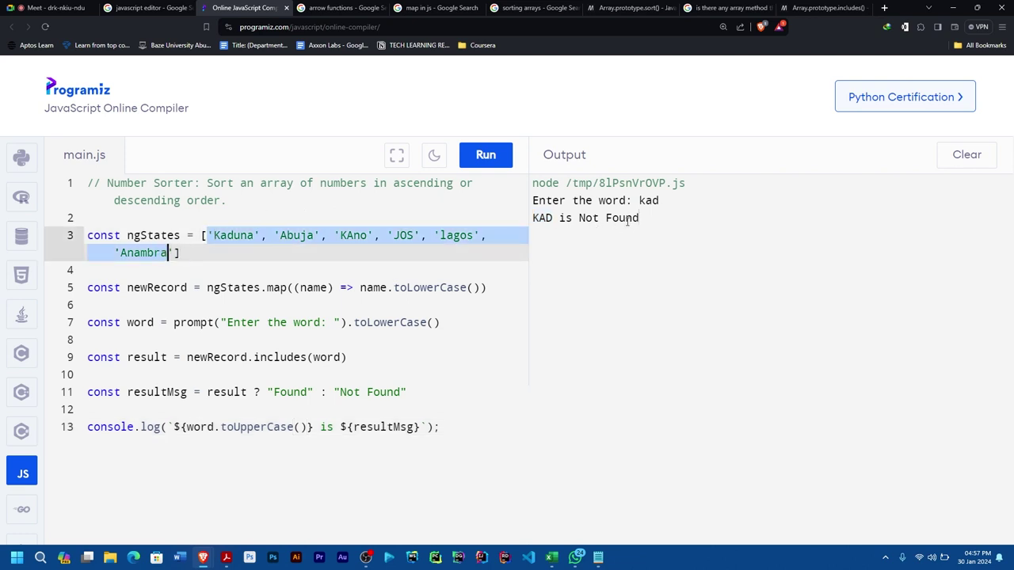
Test Gideon ("GIDEON is Not Found") and KaDUnA ("KADUNA is Found").
left_click(485, 152)
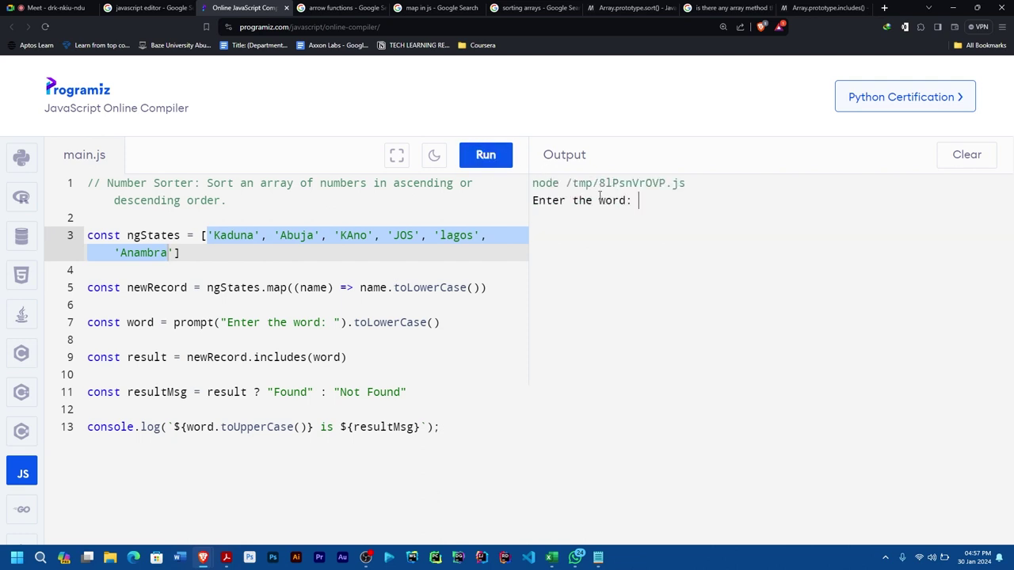
left_click(606, 200)
type("Gideon")
key("Return")
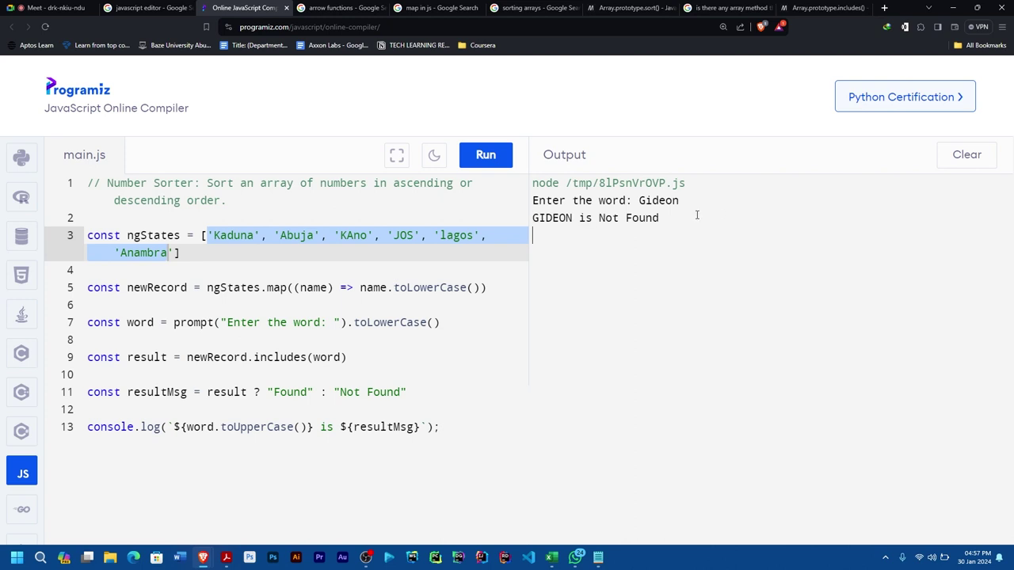
left_click_drag(662, 218, 529, 219)
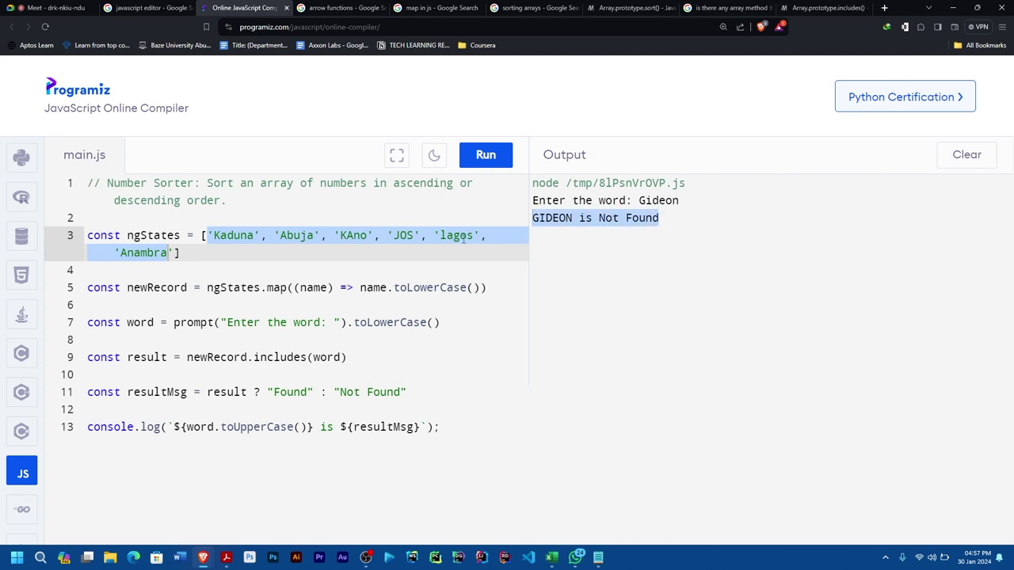
left_click(511, 250)
left_click(486, 154)
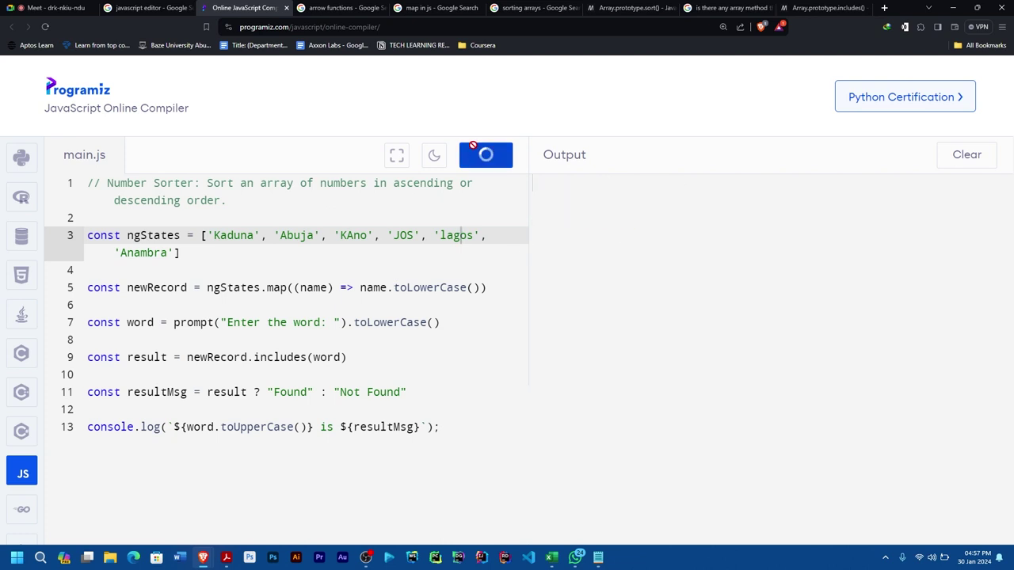
type("KaDUnA")
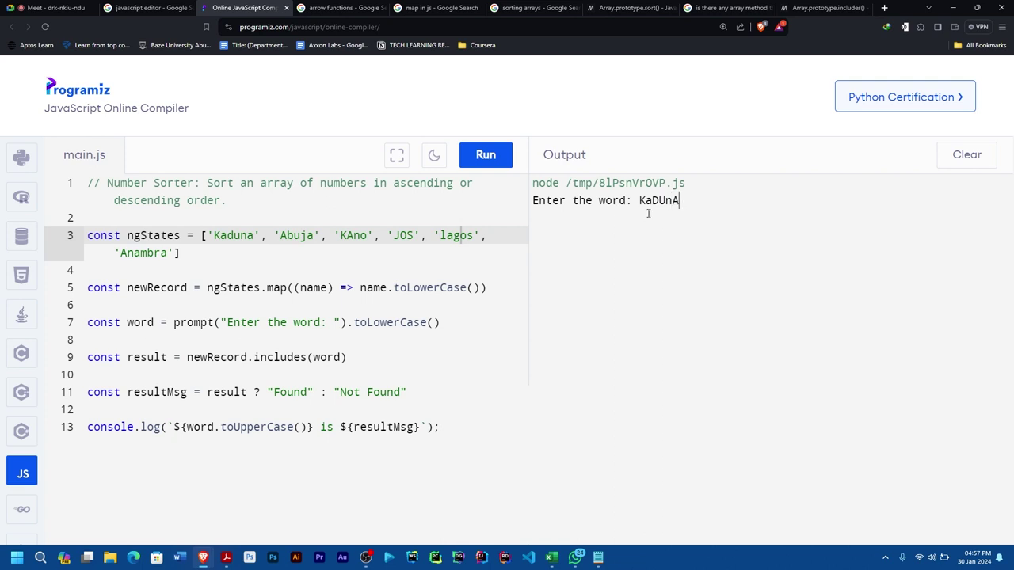
key("Return")
mouse_move(445, 428)
left_mouse_down()
mouse_move(57, 216)
mouse_move(47, 184)
left_mouse_up()
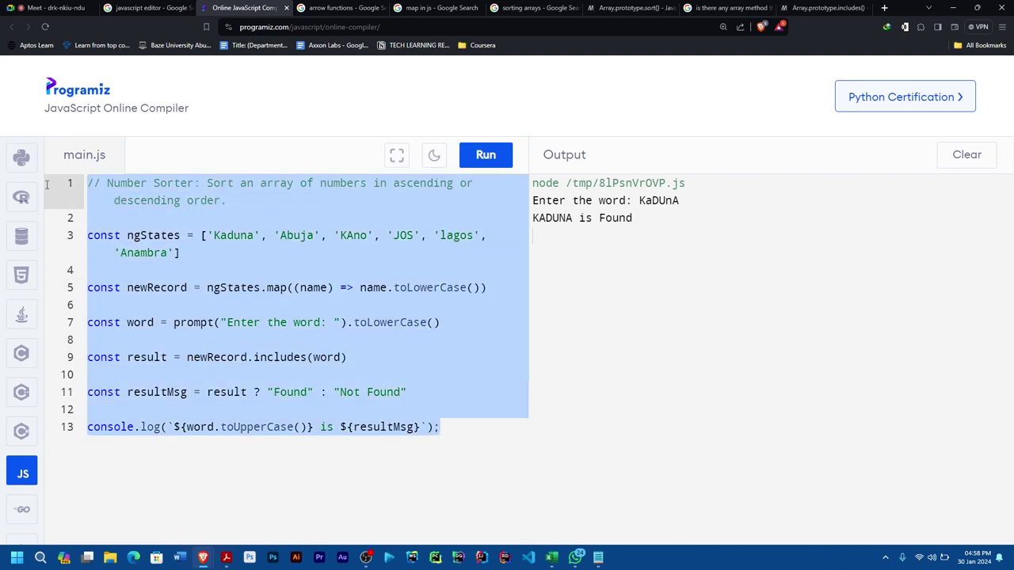
left_click(449, 427)
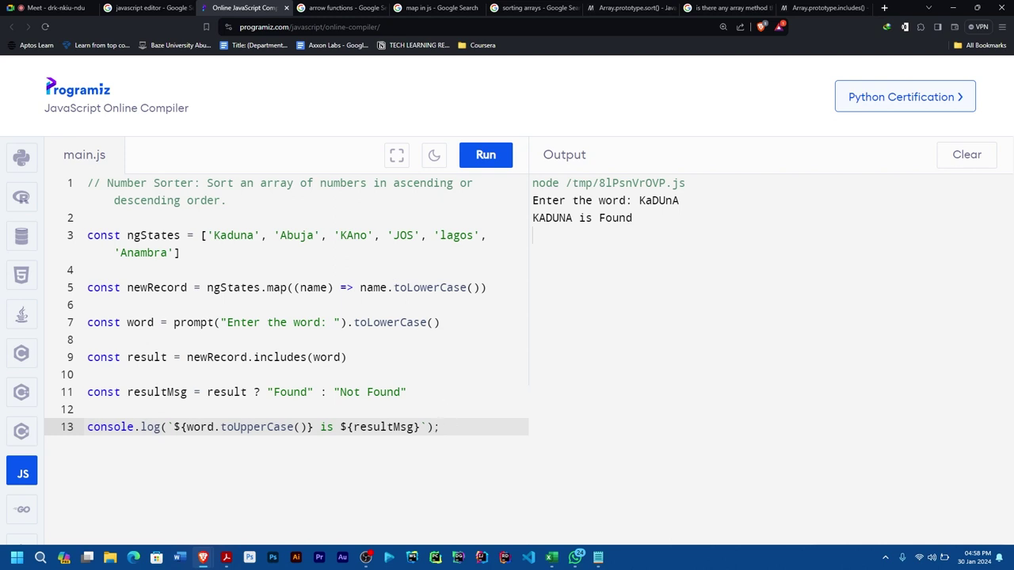
left_click(414, 390)
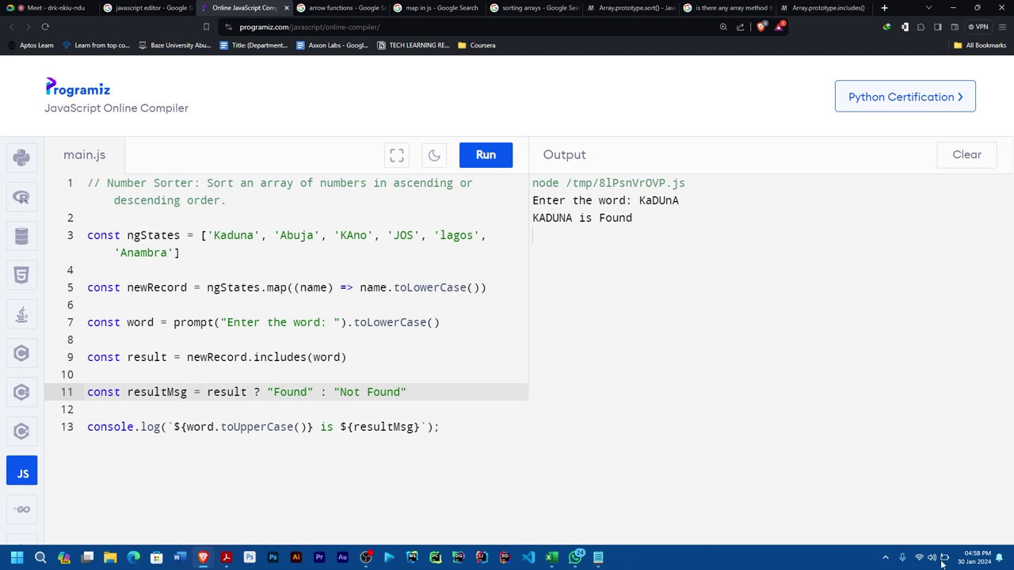
left_click(450, 426)
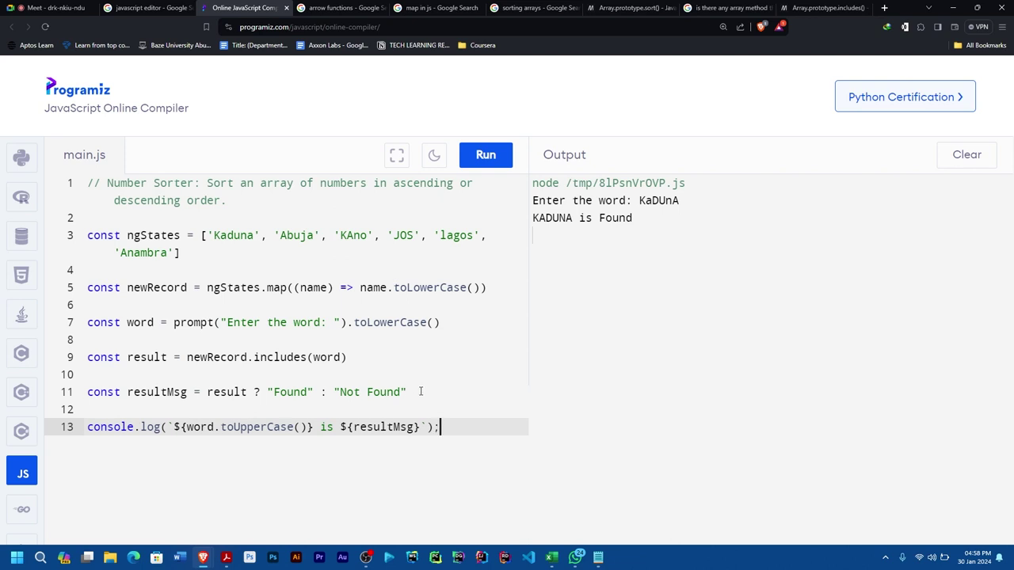
left_click_drag(420, 391, 237, 381)
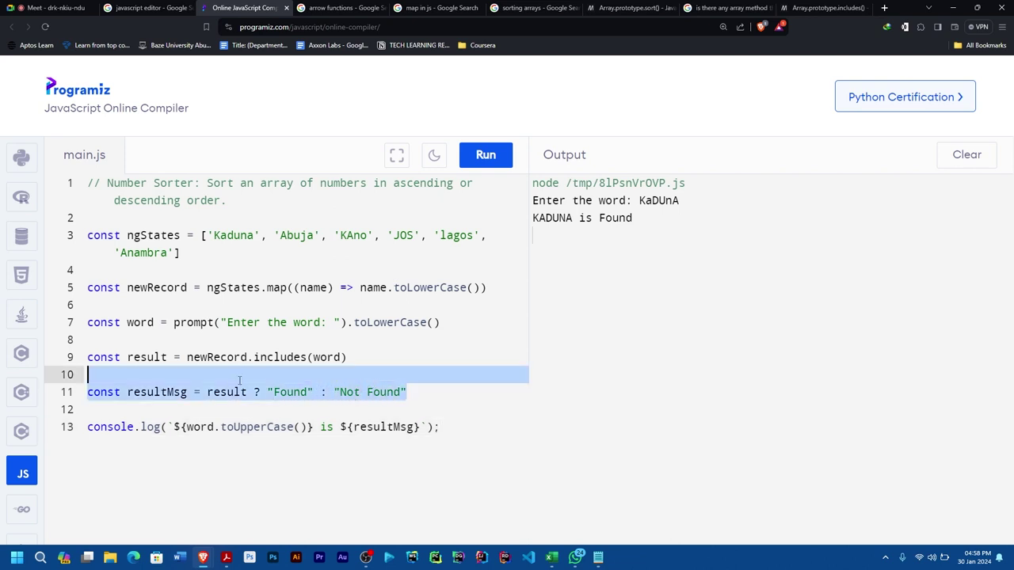
left_click(378, 367)
left_click(380, 360)
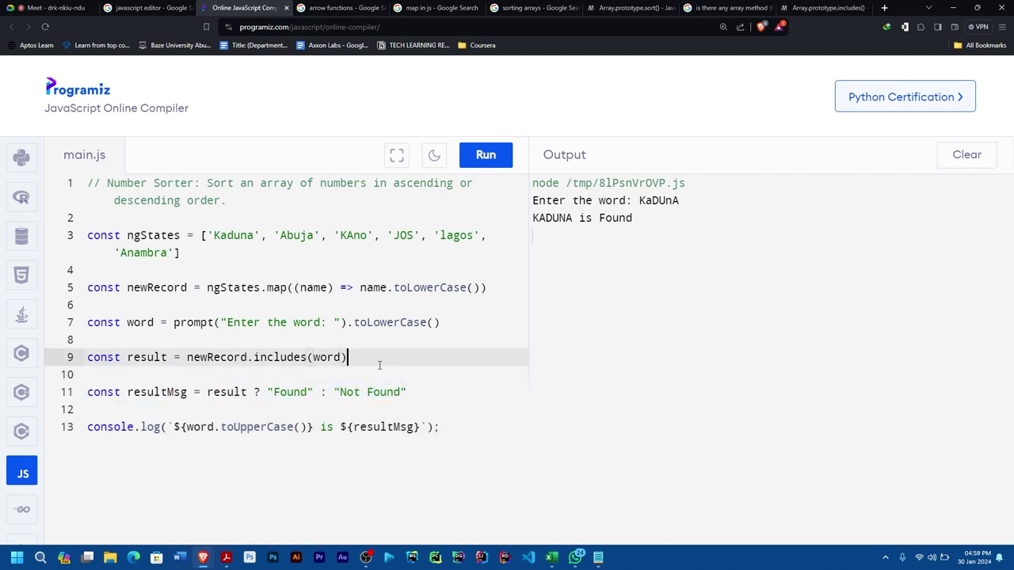
mouse_move(444, 428)
left_mouse_down()
mouse_move(71, 422)
mouse_move(56, 392)
mouse_move(43, 296)
left_mouse_up()
left_click(151, 271)
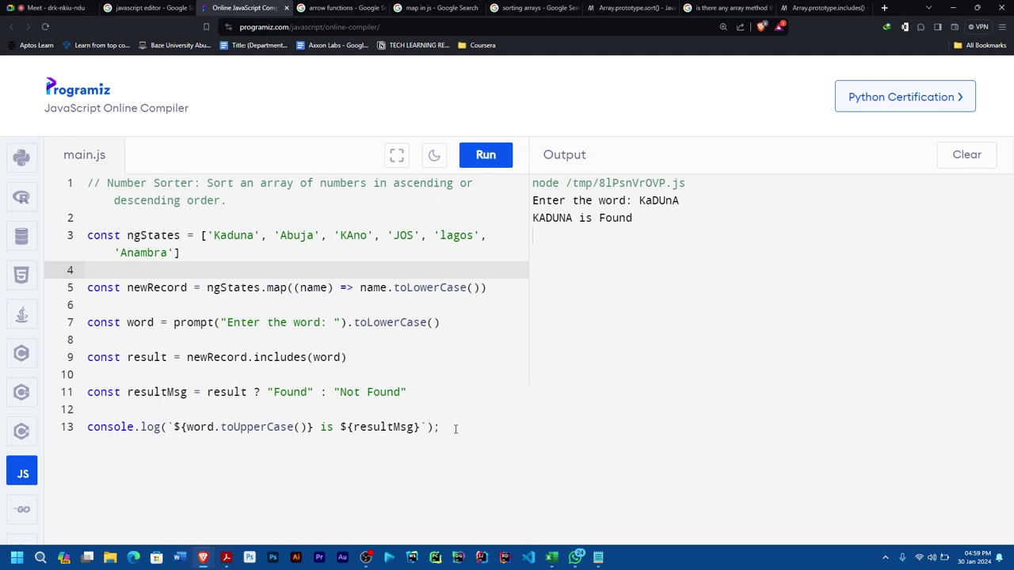
mouse_move(455, 429)
left_mouse_down()
mouse_move(188, 339)
mouse_move(83, 183)
left_mouse_up()
left_click(388, 322)
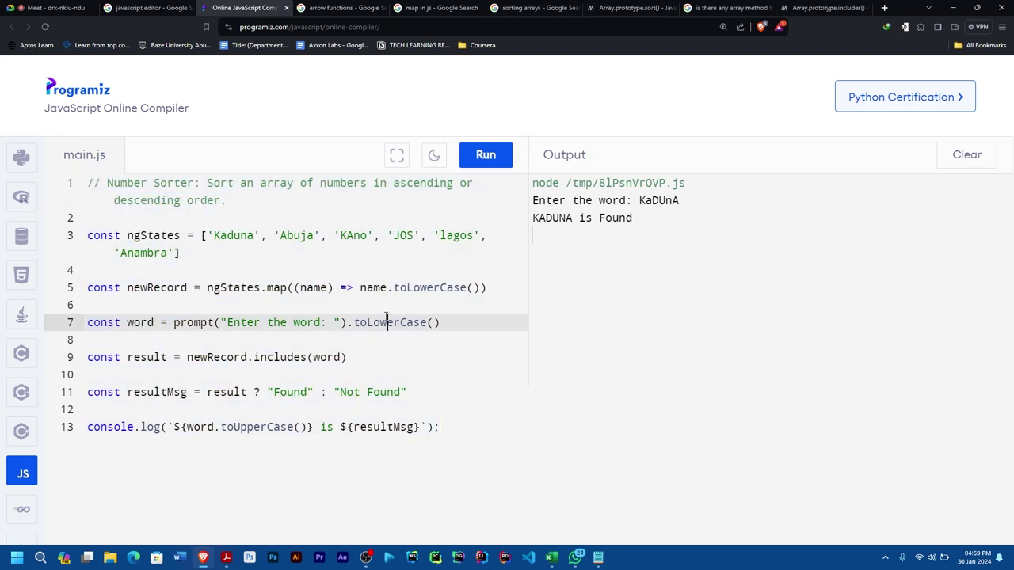
left_click(192, 261)
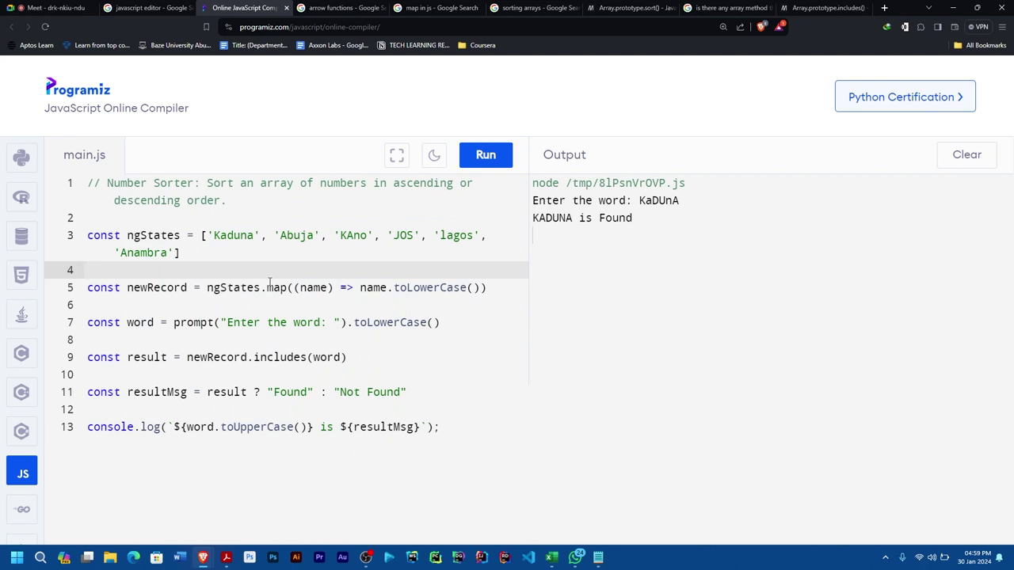
left_click(221, 306)
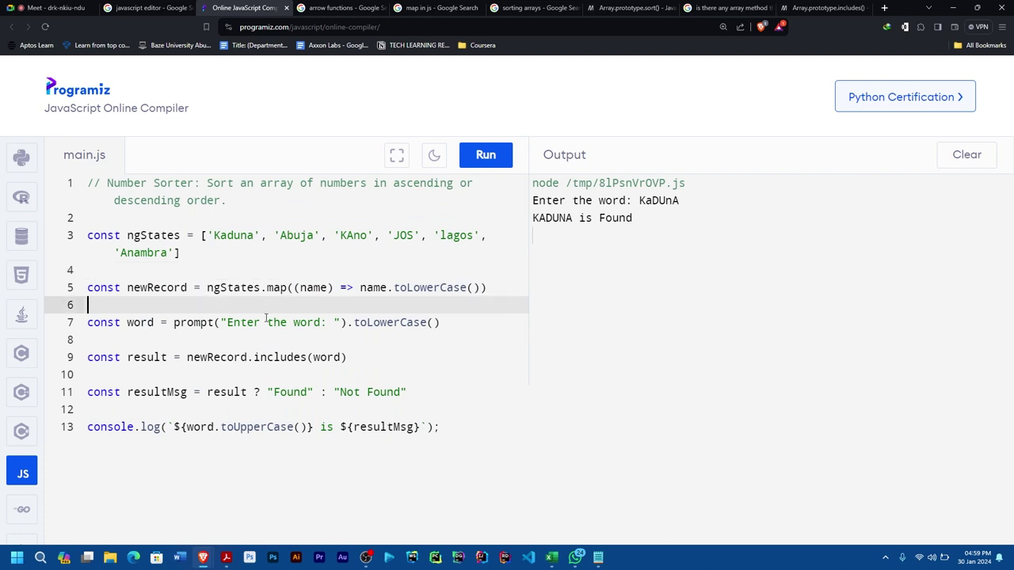
left_click(242, 342)
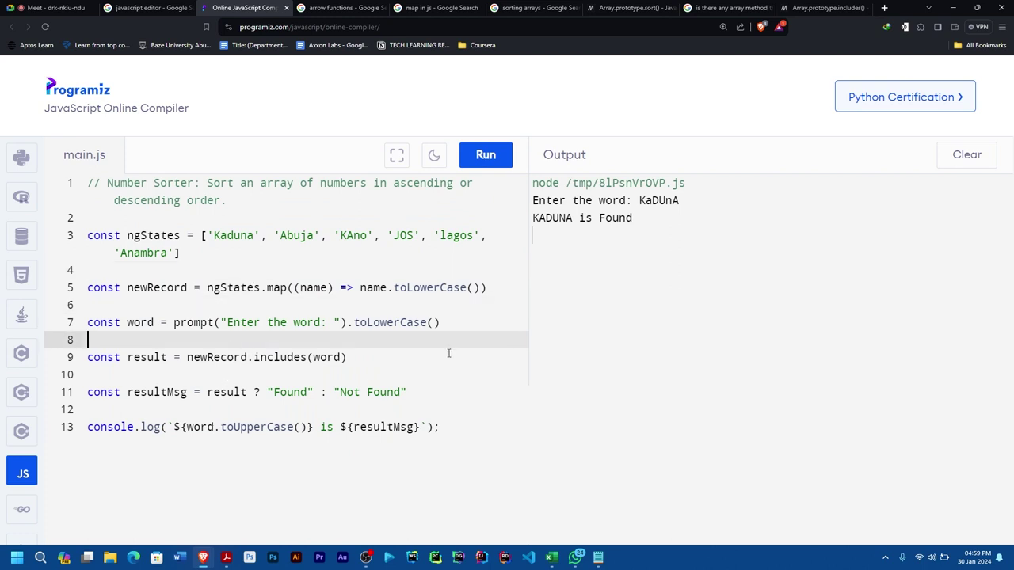